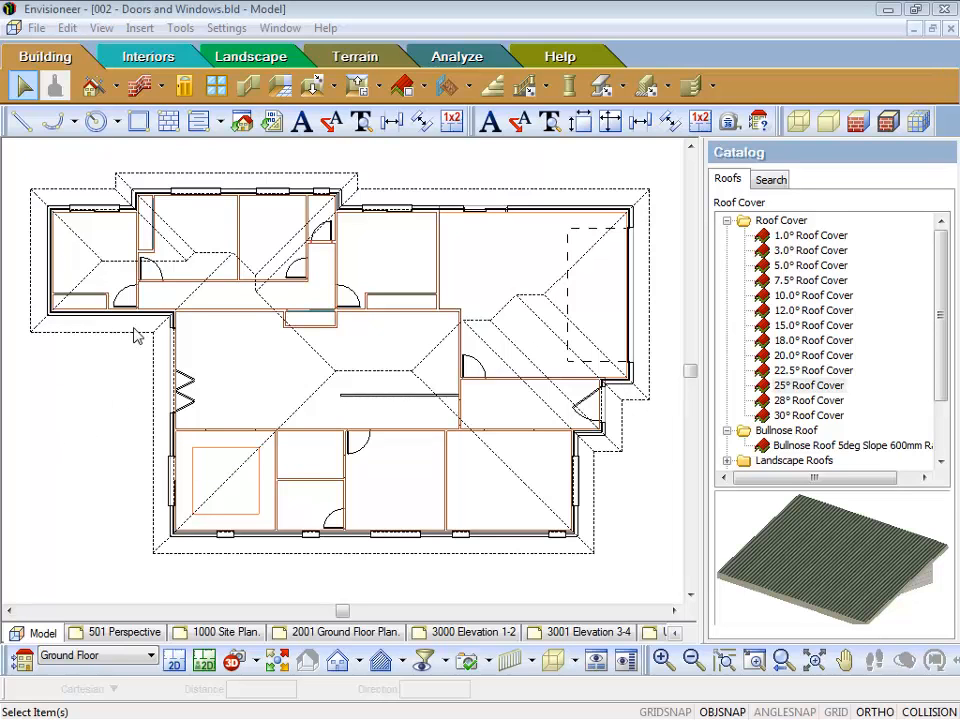
- Delete the existing roof from the ground floor plan
left_click(424, 88)
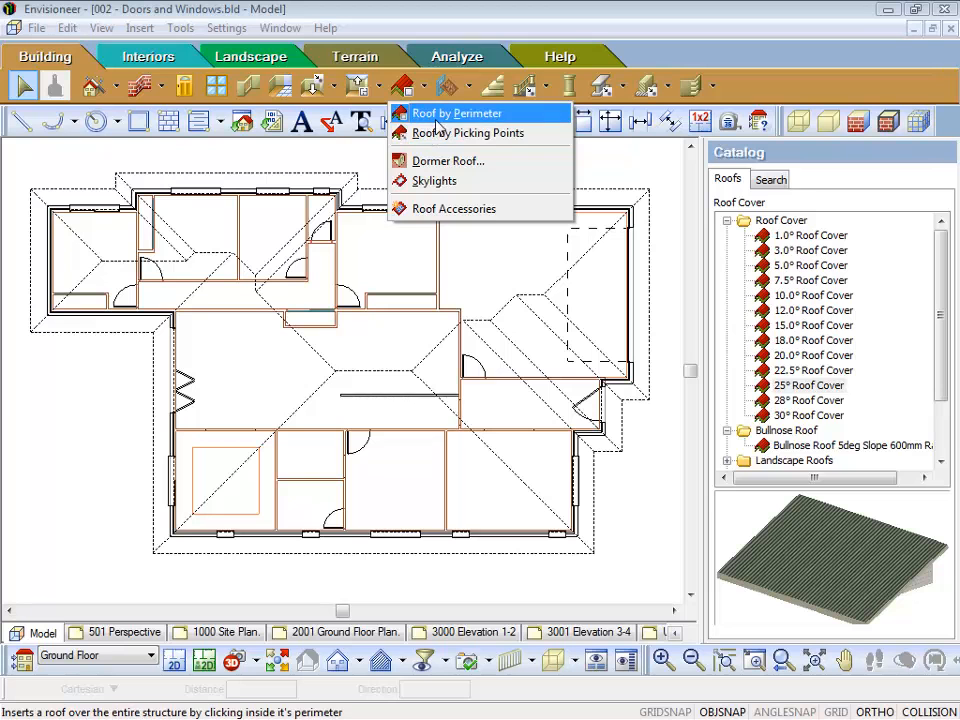
left_click(365, 153)
left_click(362, 180)
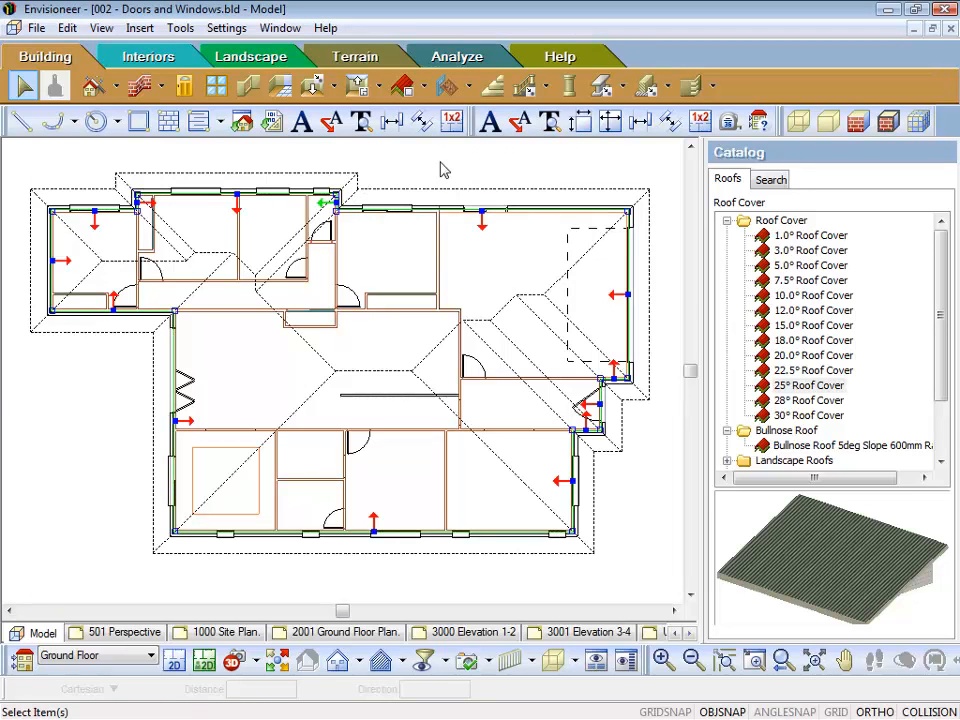
key("Delete")
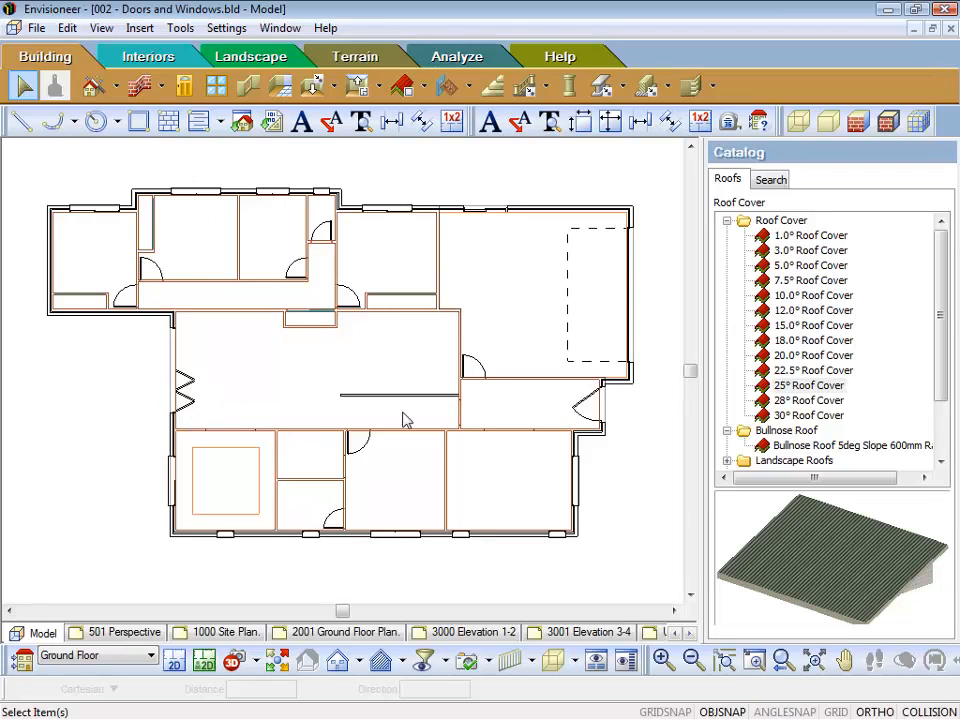
- Filter the view so that only roofs and walls are displayed for the Ground Floor location
scroll(660, 447, "up", 5)
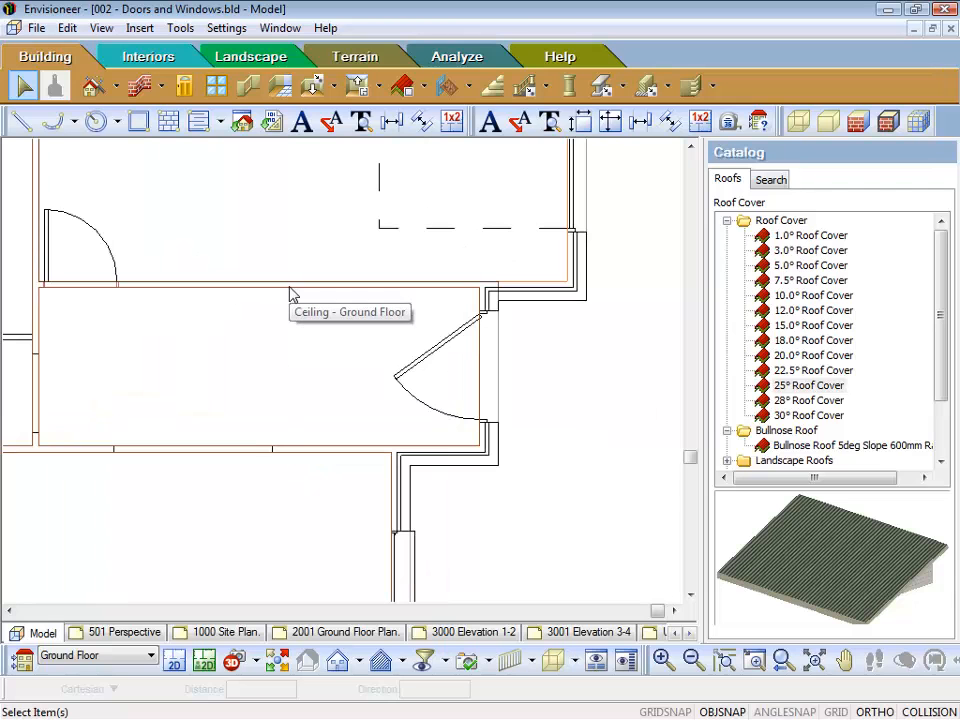
left_click(425, 660)
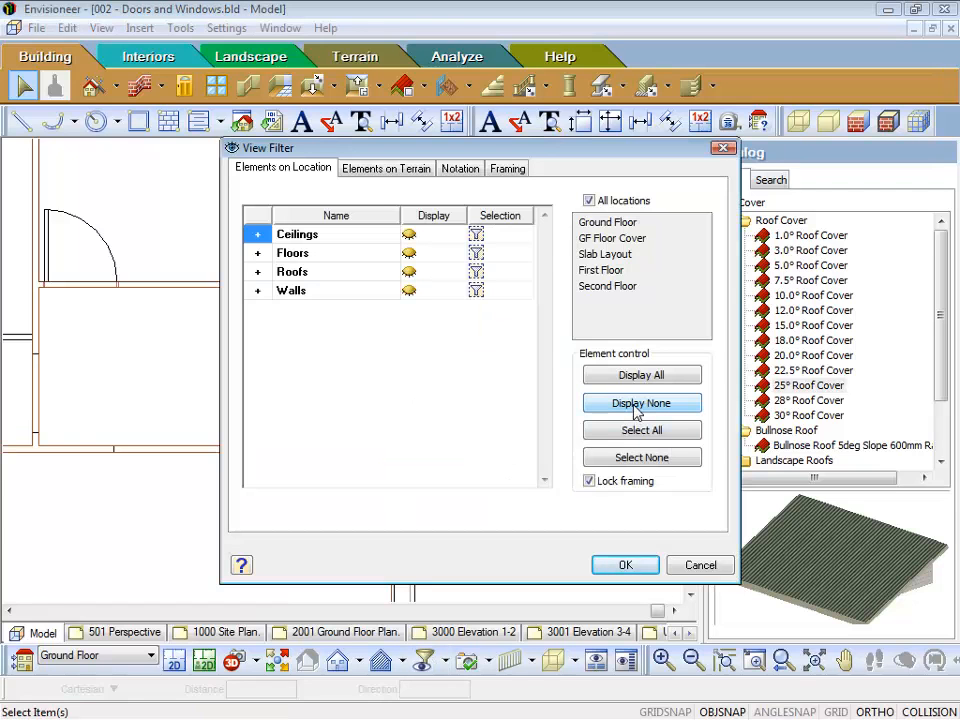
left_click(460, 169)
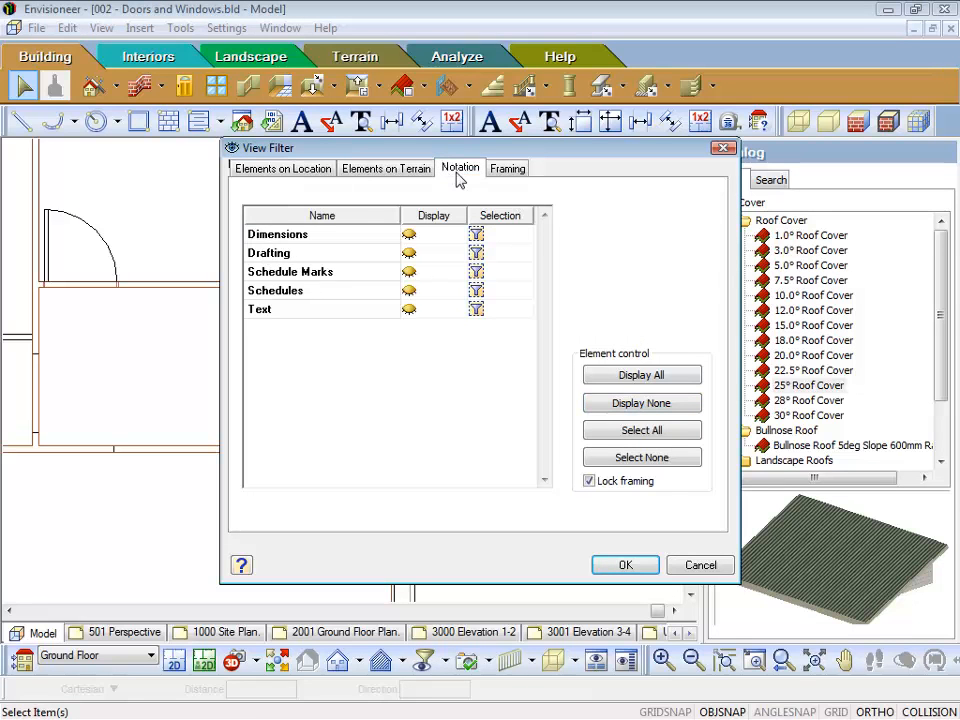
left_click(305, 168)
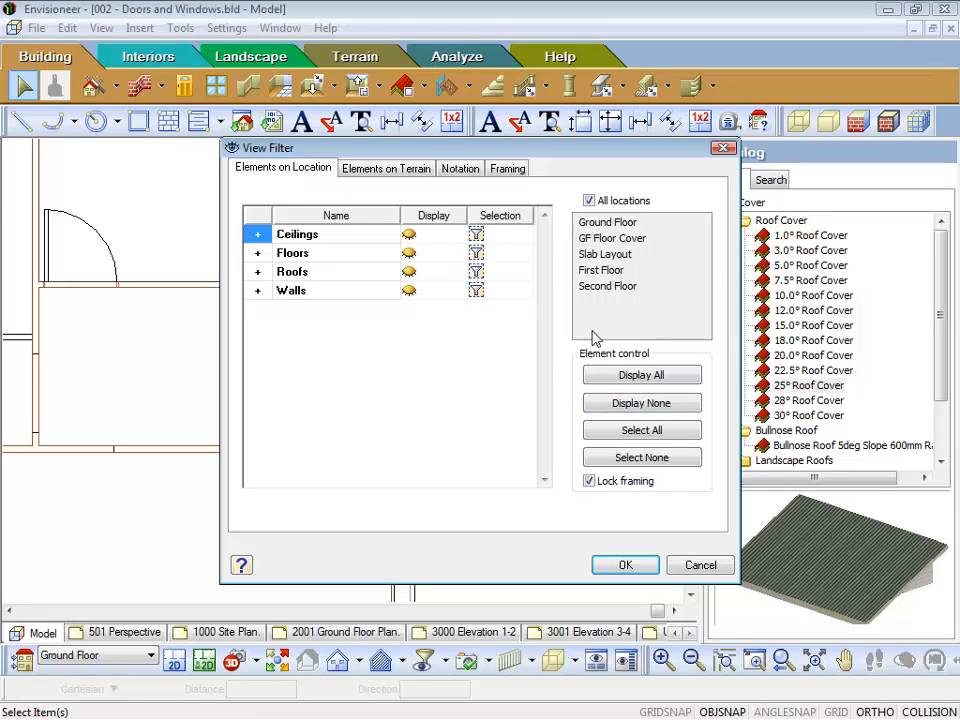
left_click(590, 201)
left_click(593, 224)
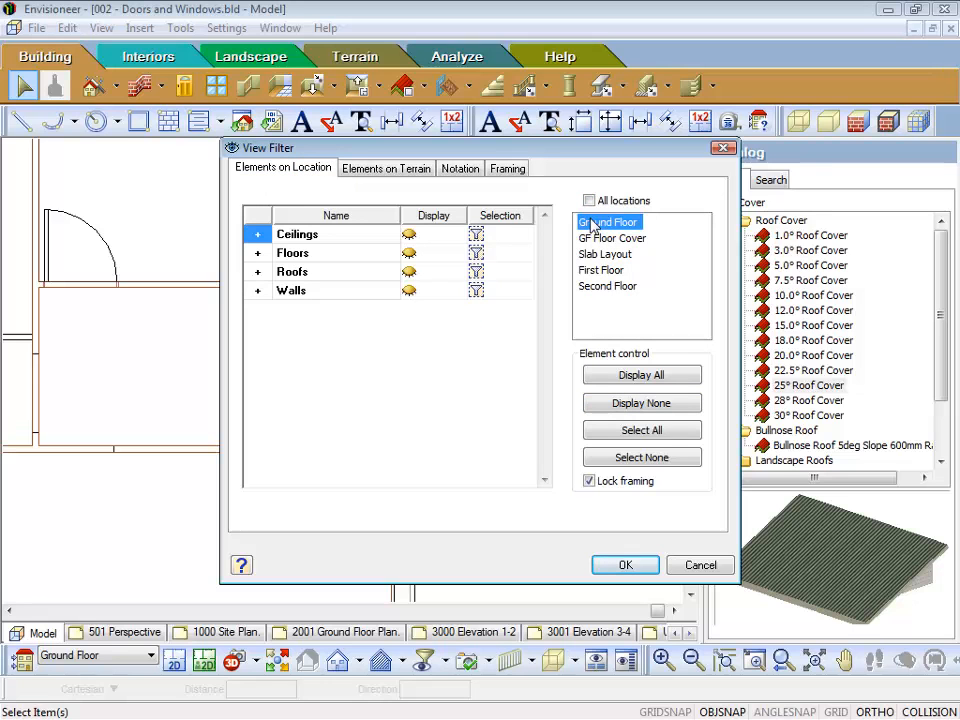
left_click(409, 272)
left_click(409, 291)
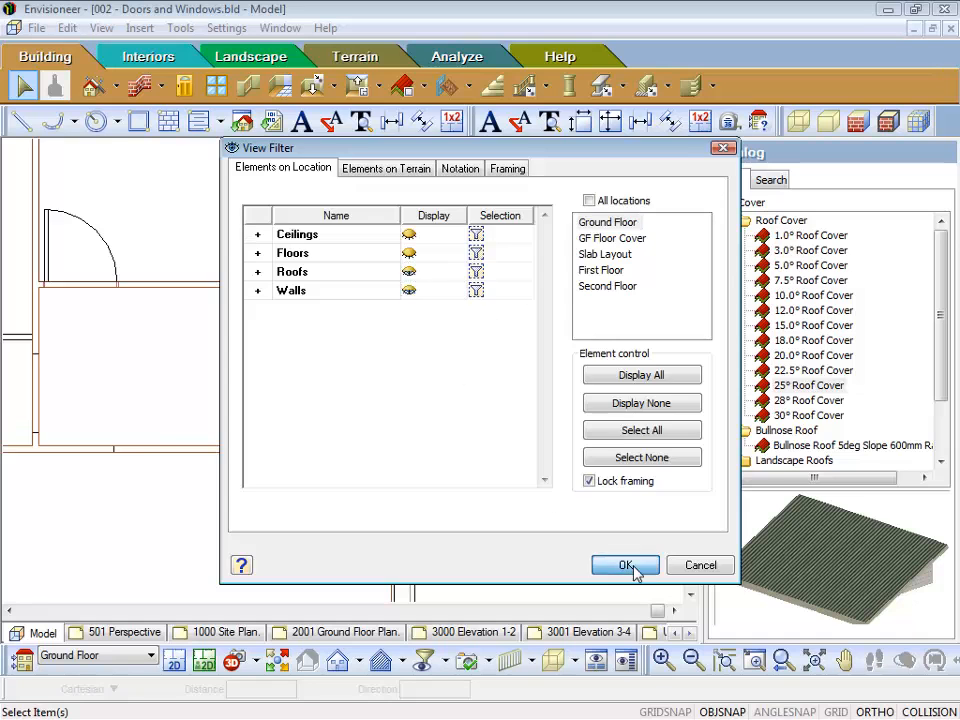
left_click(625, 566)
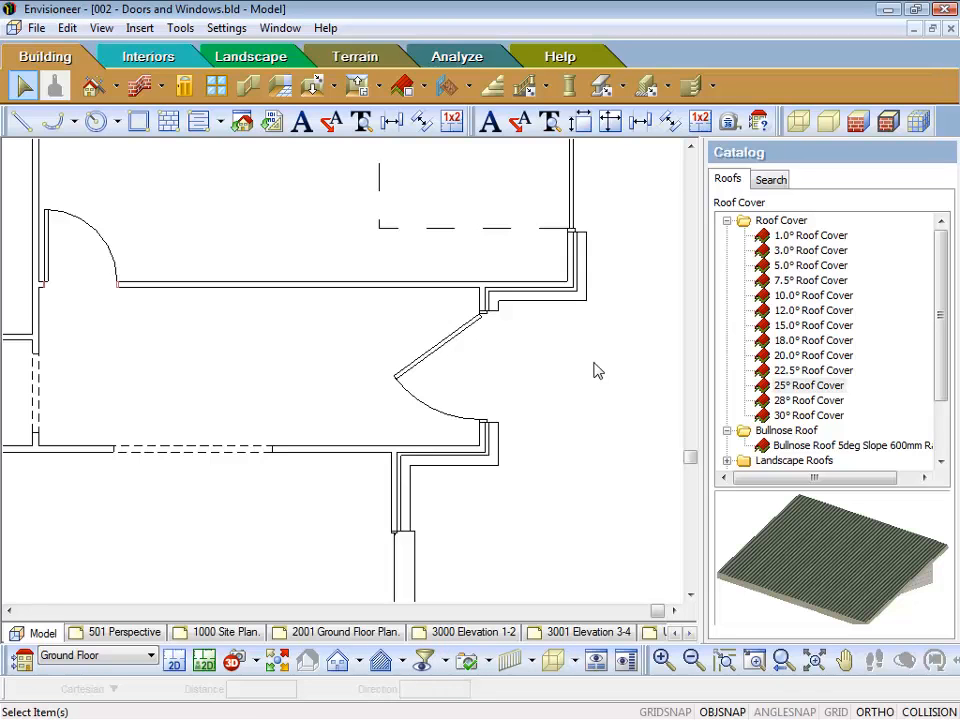
- Extend the outer garage wall past the front door and the short wall below the entry so they meet in a clean corner
left_click(578, 304)
left_click_drag(578, 306, 571, 491)
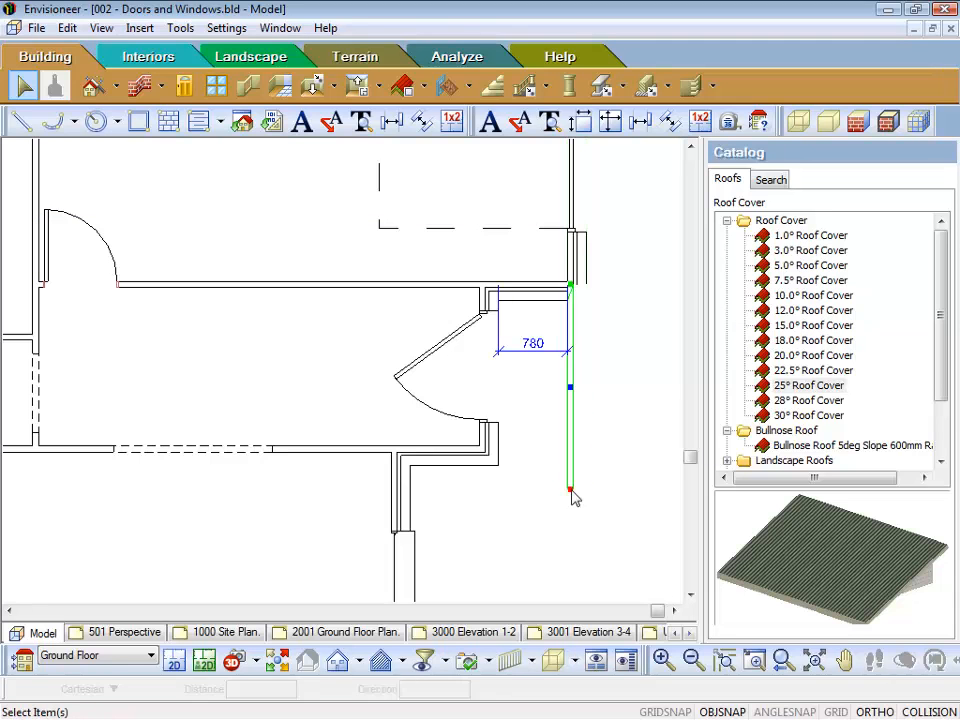
left_click(467, 460)
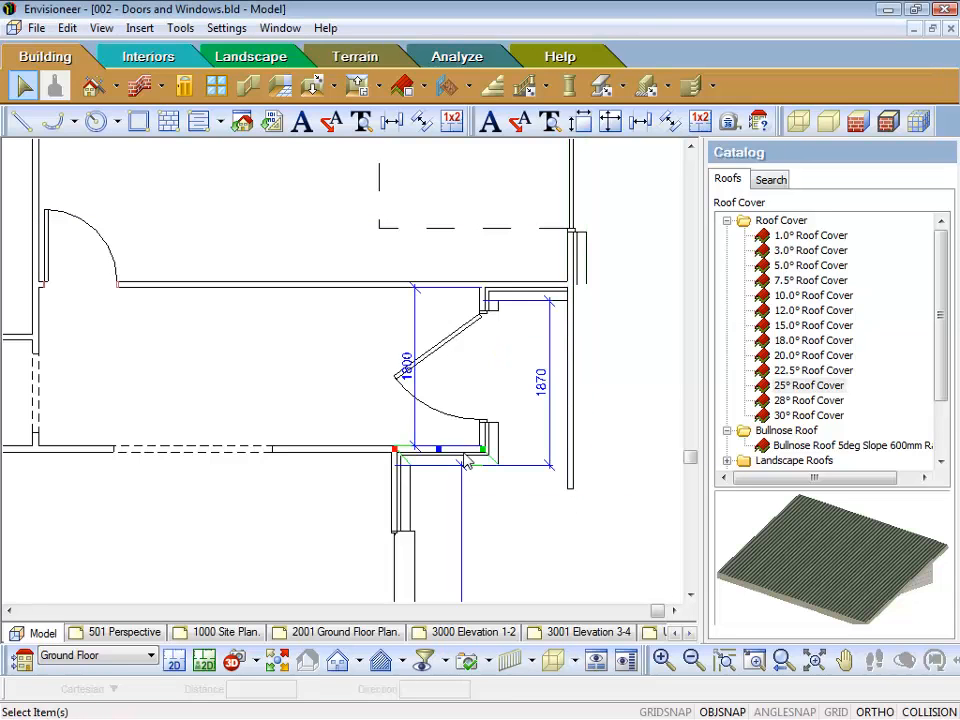
left_click_drag(492, 460, 570, 466)
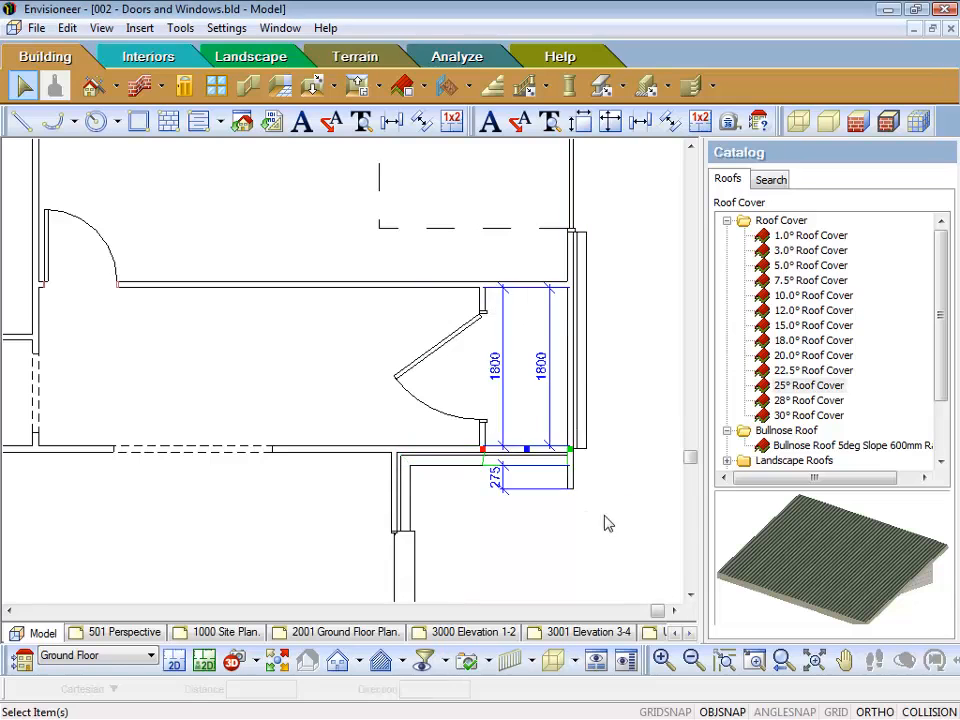
left_click(571, 487)
left_click(497, 343)
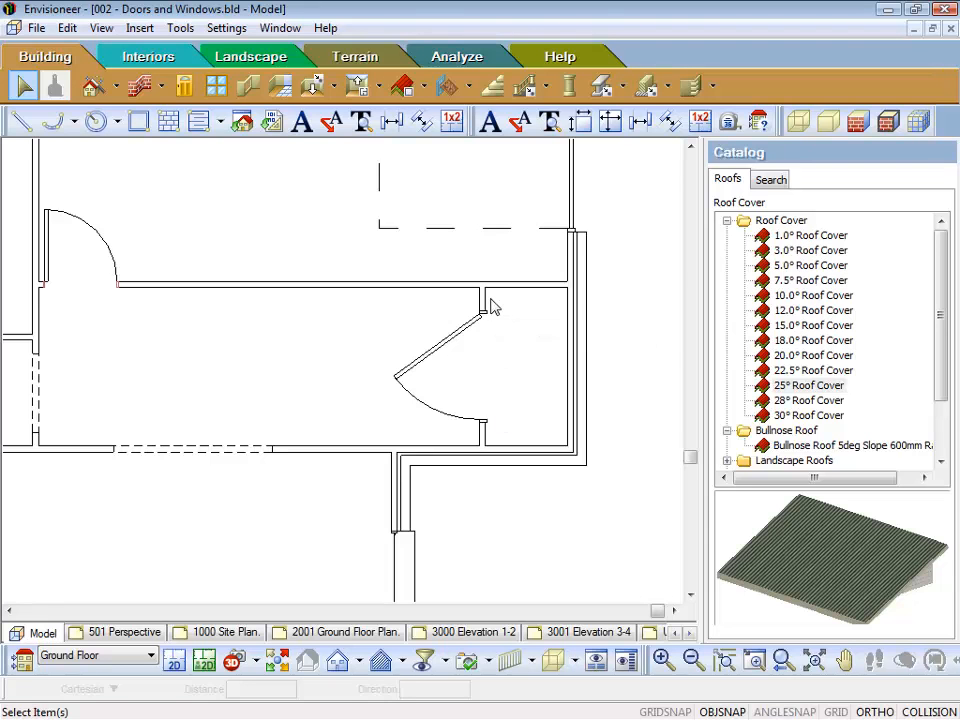
- Extend the outermost wall on the bifold-door side of the house down past the bifold doors
scroll(538, 432, "down", 2)
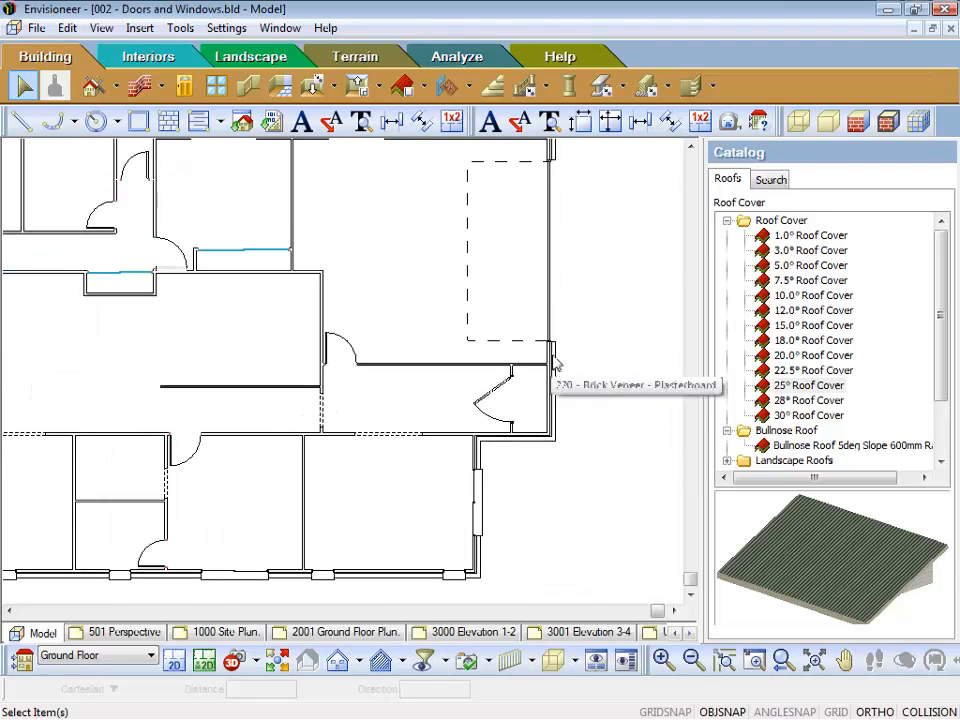
scroll(550, 441, "down", 8)
scroll(196, 470, "up", 3)
scroll(195, 449, "up", 2)
left_click(177, 264)
left_click(177, 266)
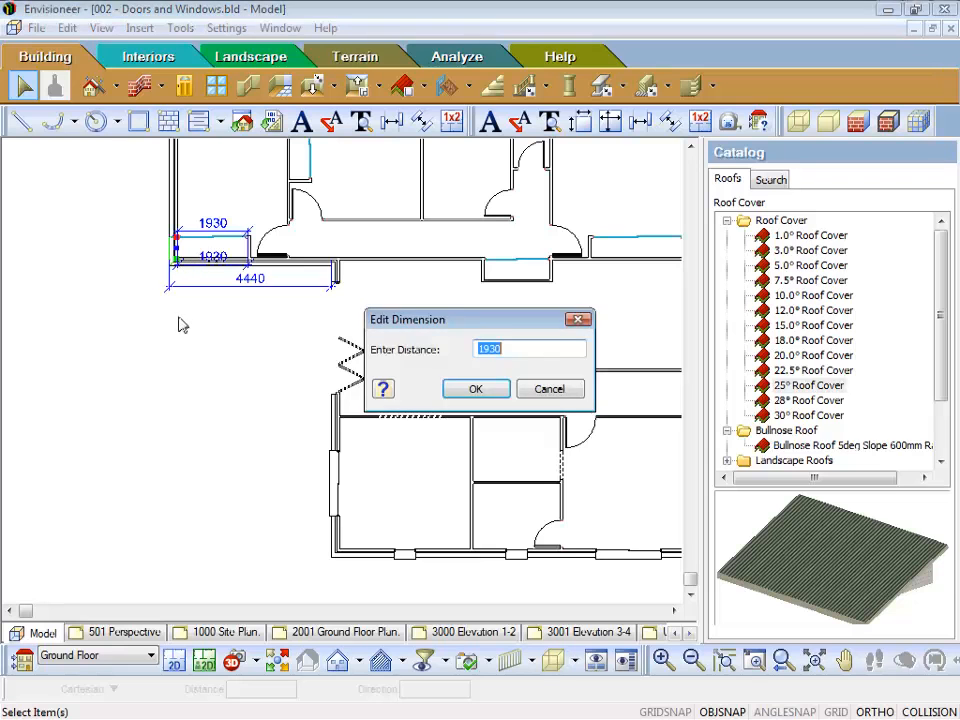
left_click(561, 390)
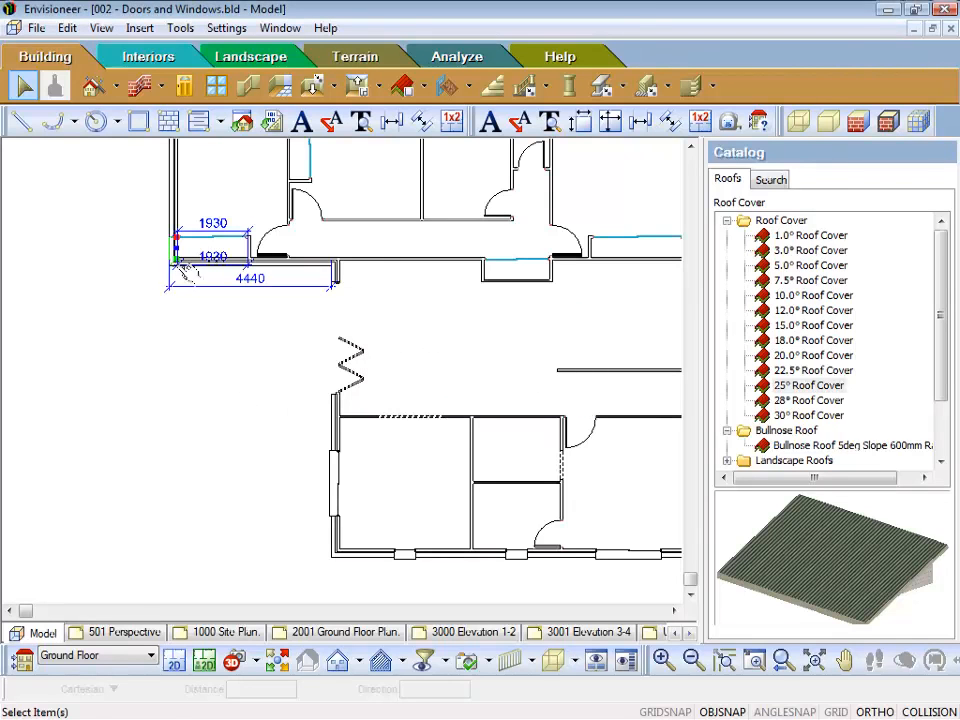
left_click_drag(176, 261, 178, 434)
left_click(220, 507)
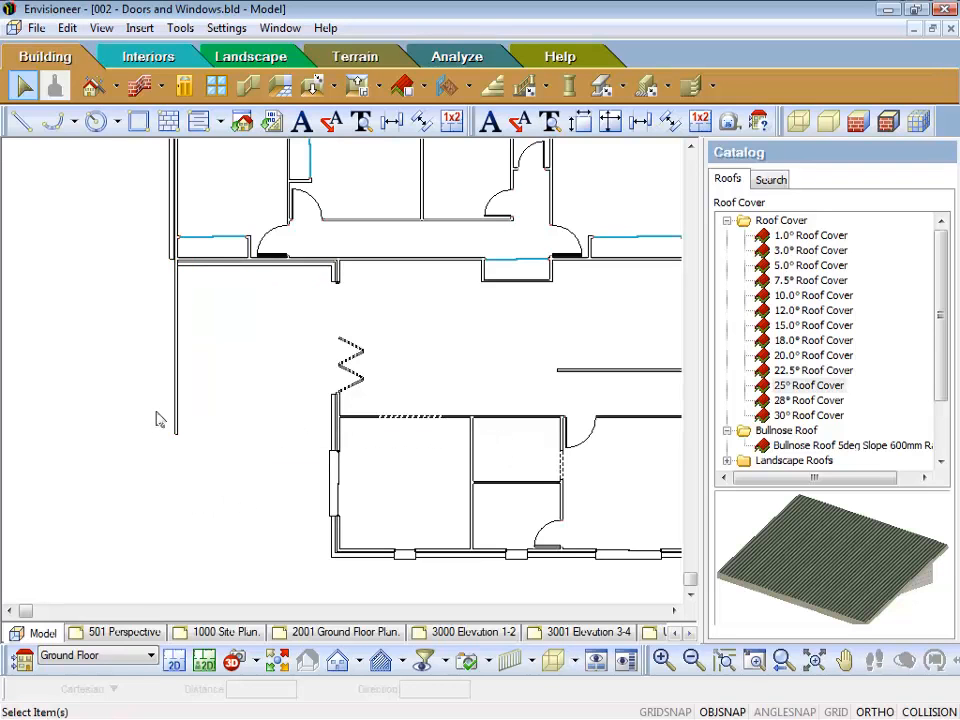
- Insert a 220 - Brick Veneer - Plasterboard wall from the house below the bifold doors to the extended outer wall, and clean up the corner
left_click(138, 88)
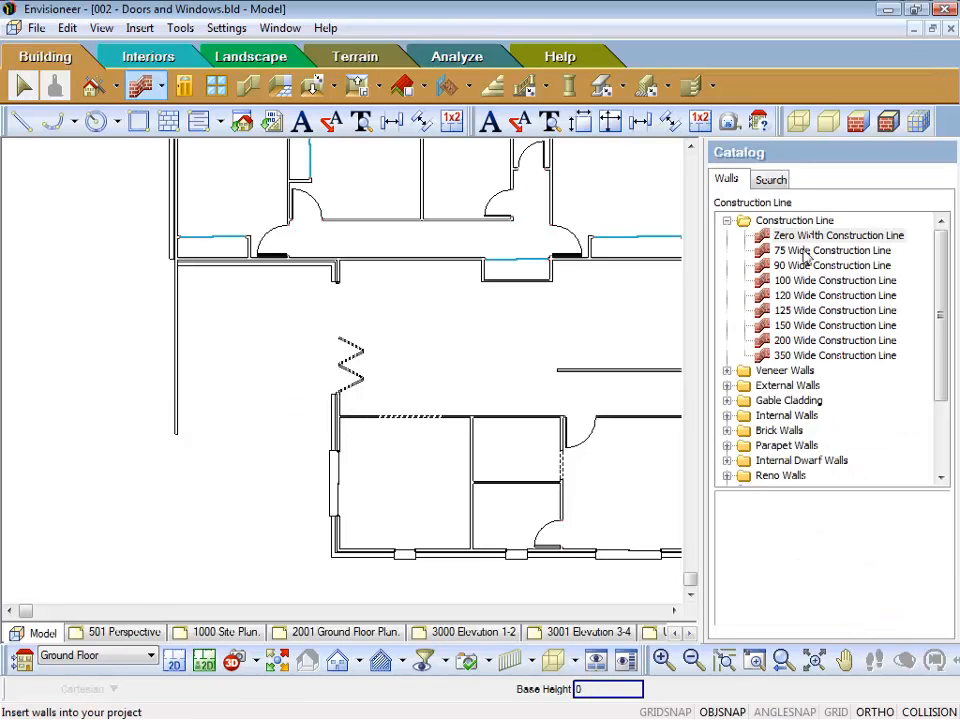
left_click(727, 220)
left_click(727, 235)
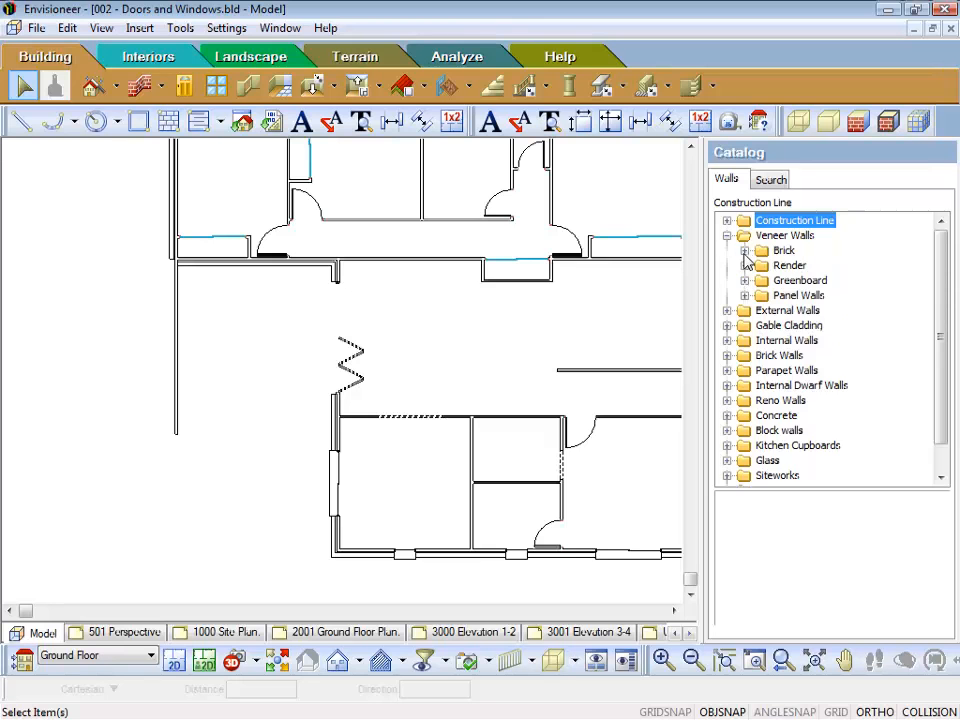
left_click(744, 251)
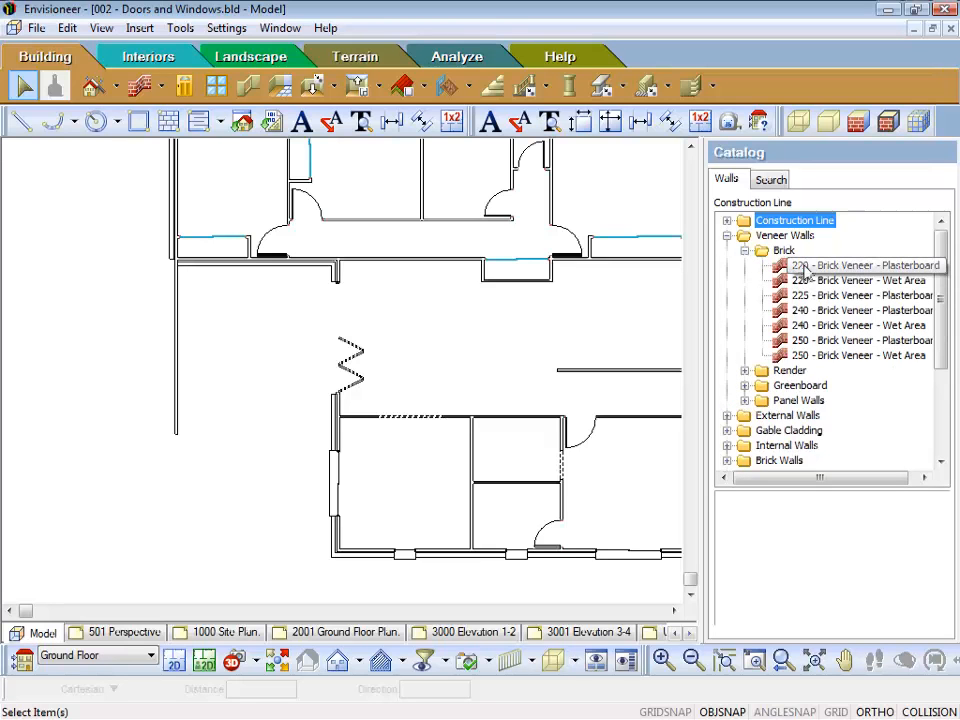
left_click(803, 266)
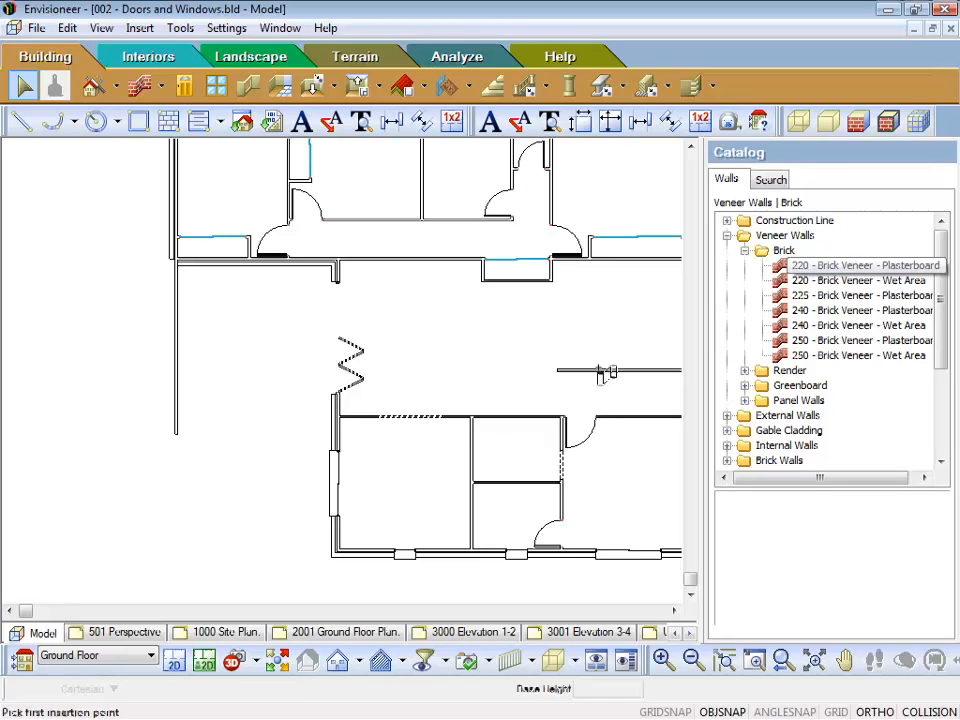
left_click(337, 426)
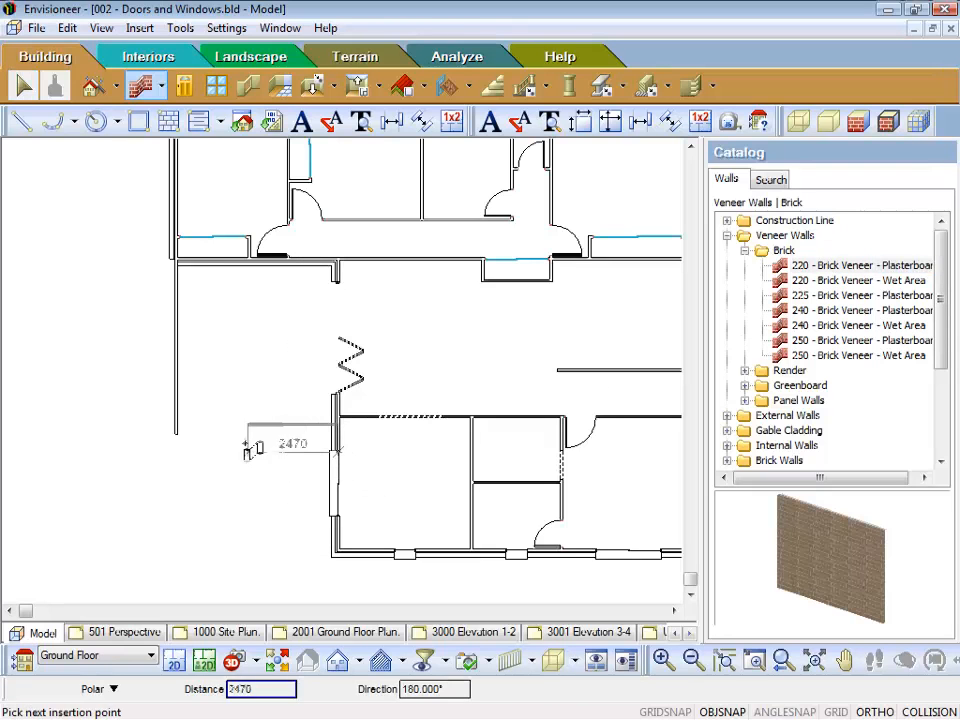
double_click(176, 444)
right_click(176, 446)
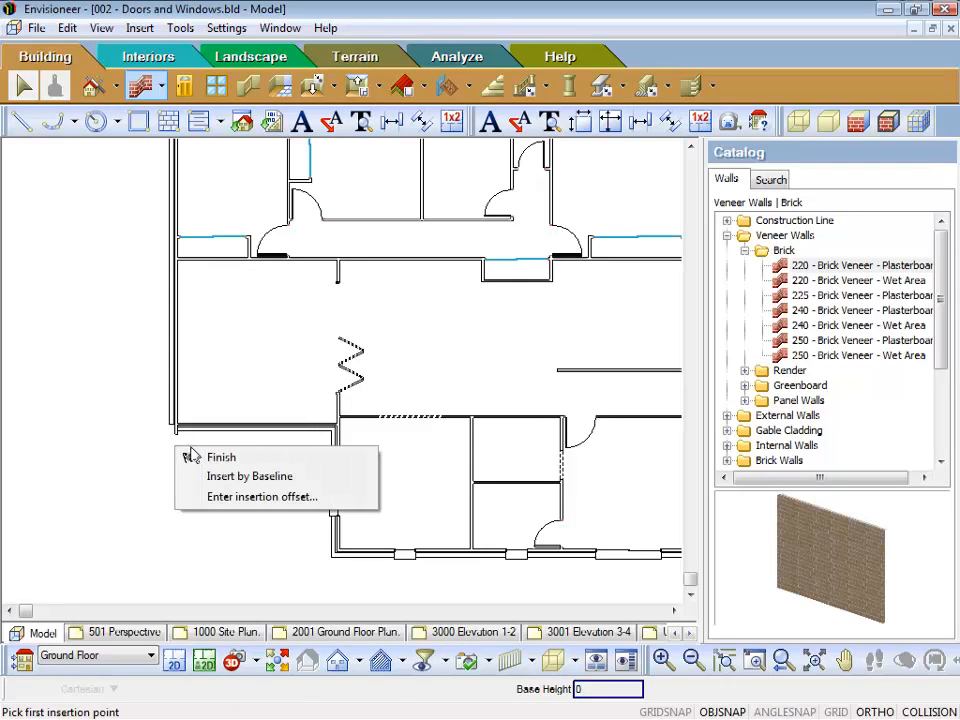
left_click(206, 454)
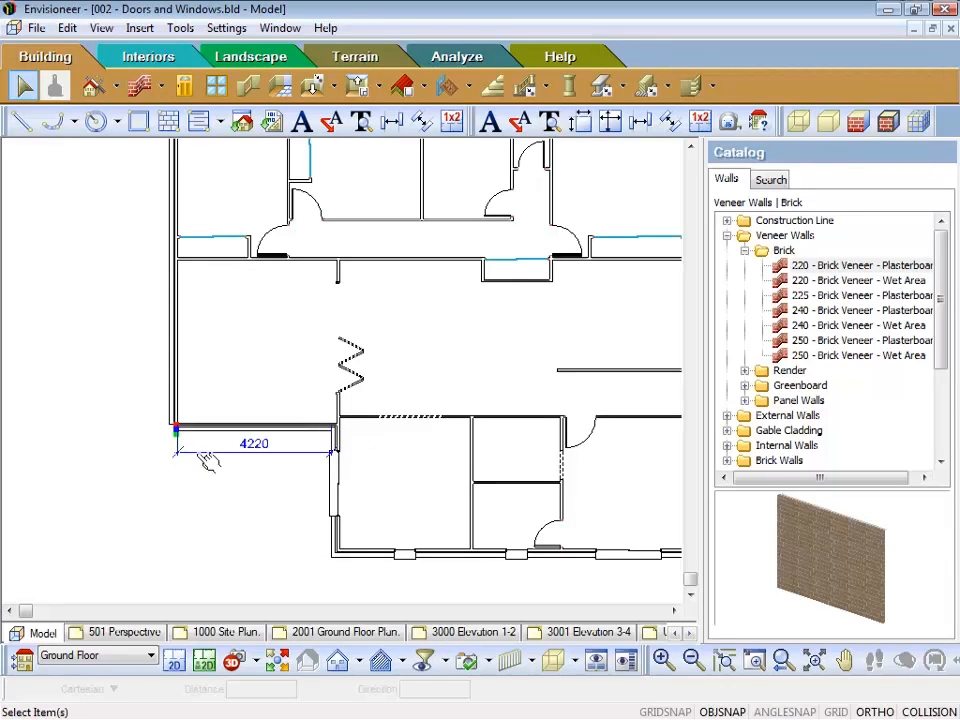
left_click(199, 463)
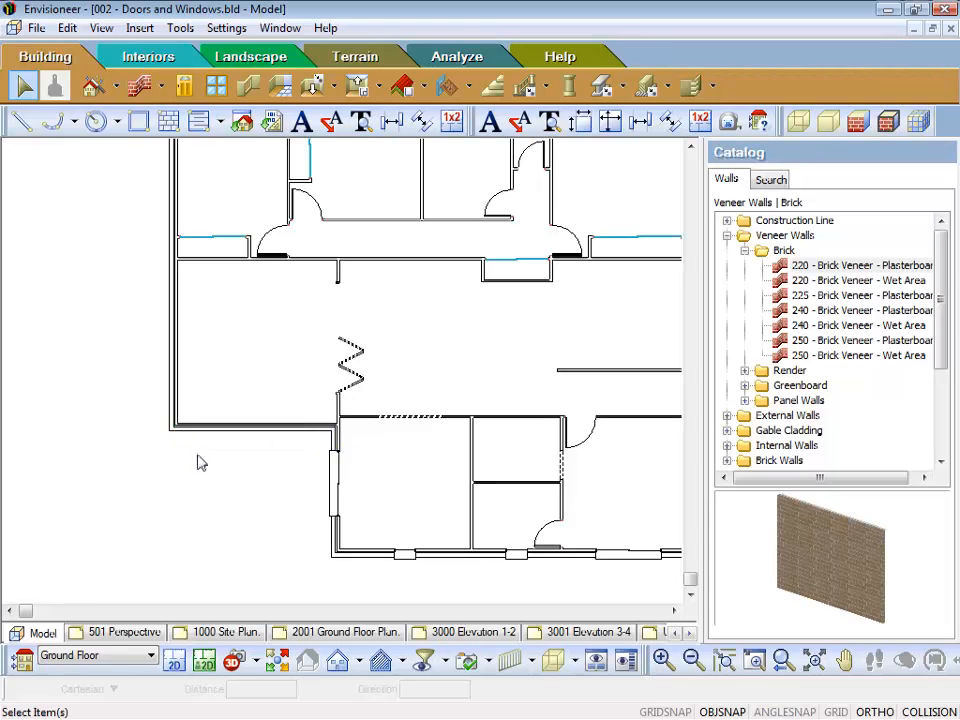
- Set the distance from the new brick veneer wall to the lowest exterior wall to 350
left_click(265, 437)
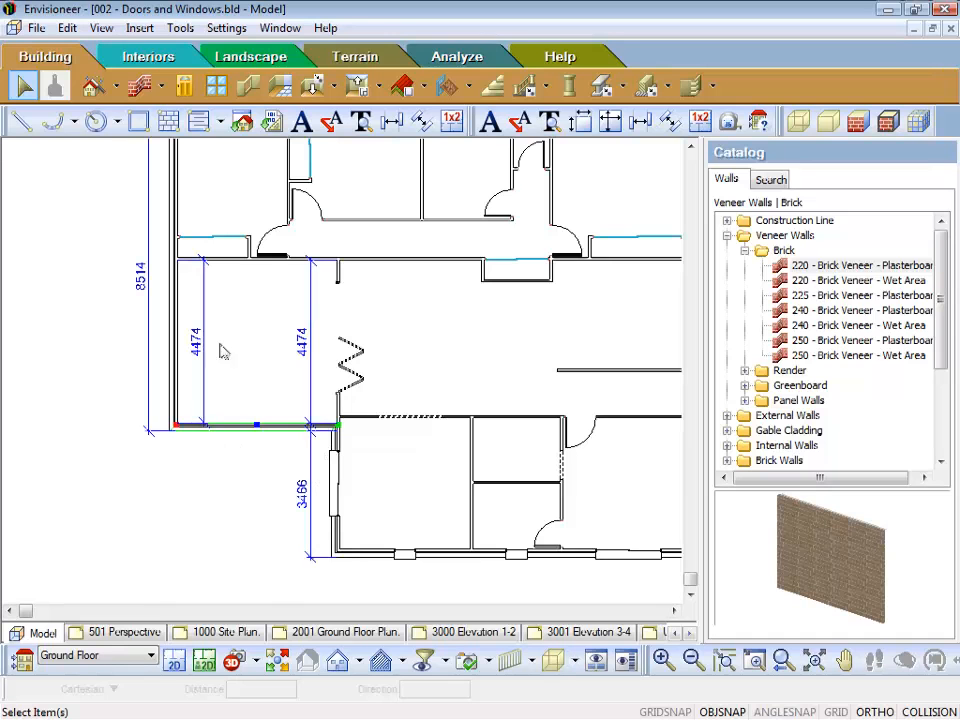
double_click(304, 505)
type("350")
key("Return")
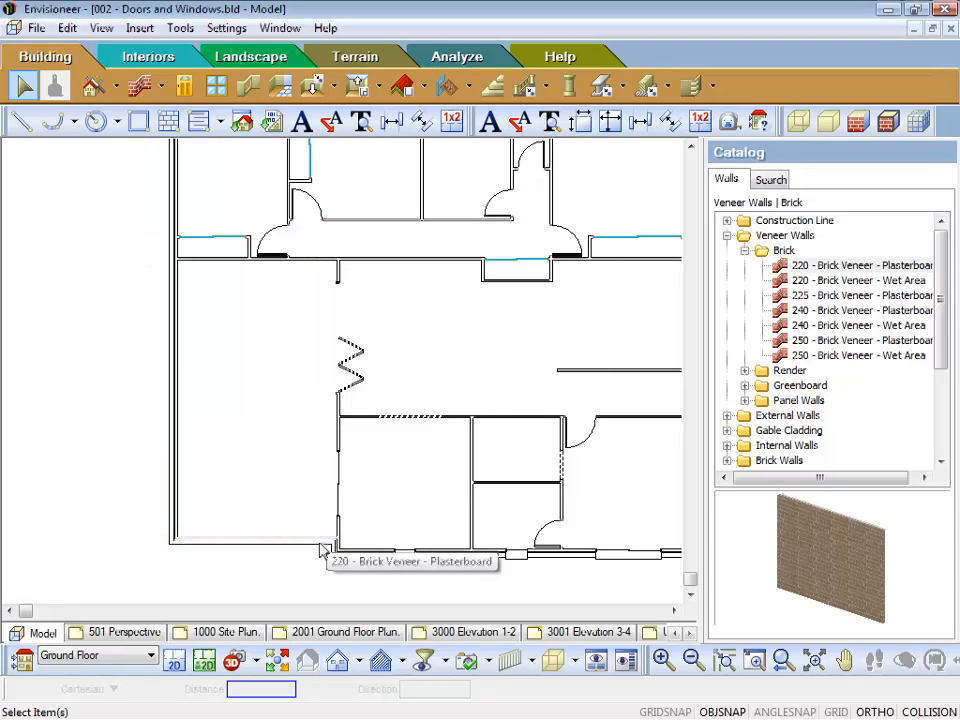
- Set the distance from the new brick veneer wall to the lowest exterior wall to 3500
double_click(304, 548)
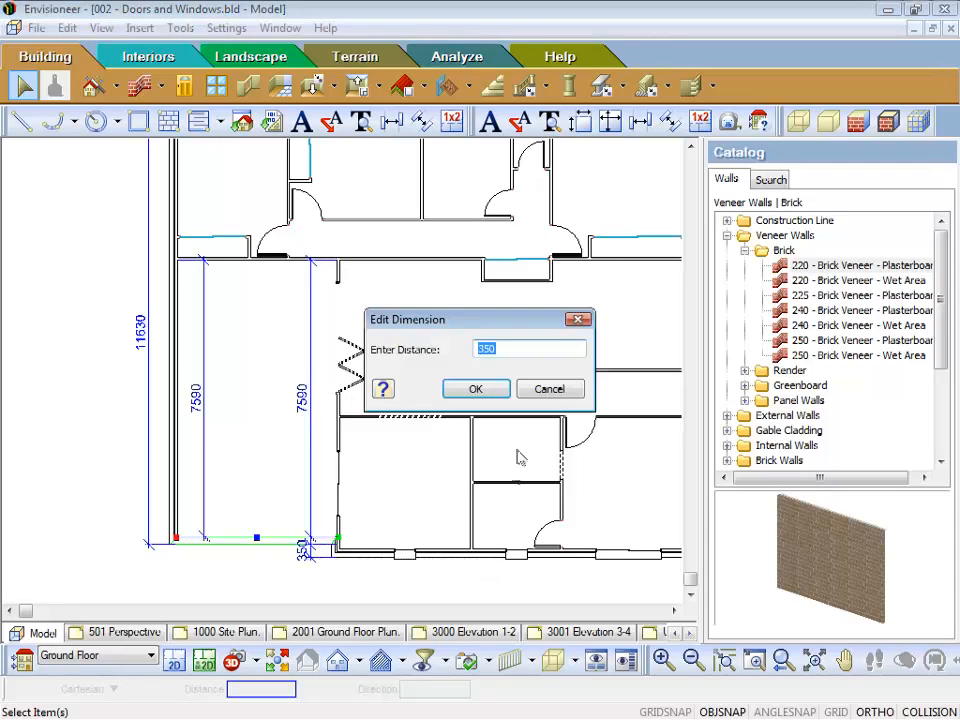
type("3")
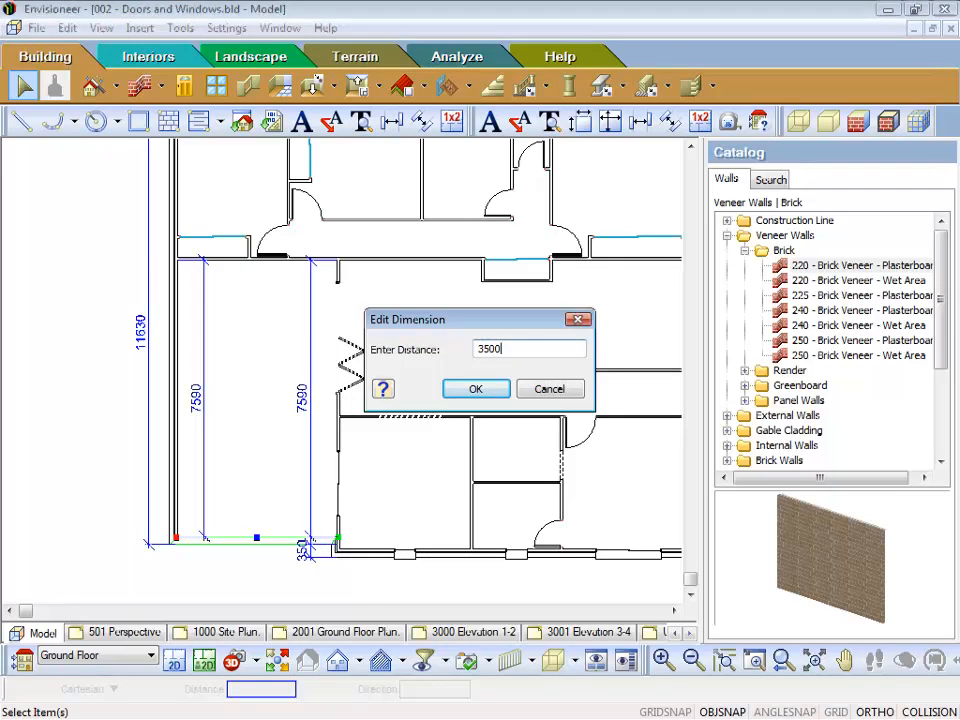
key("Return")
left_click(260, 489)
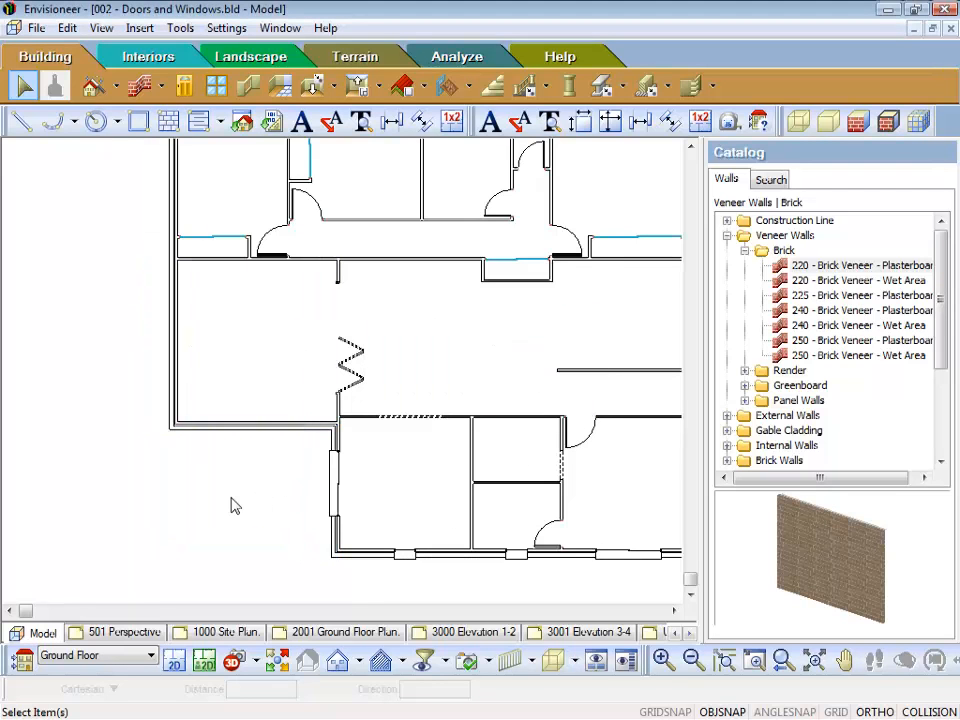
- Insert a 25° Roof Cover by perimeter over the whole modified house outline
scroll(230, 498, "down", 2)
scroll(638, 512, "up", 2)
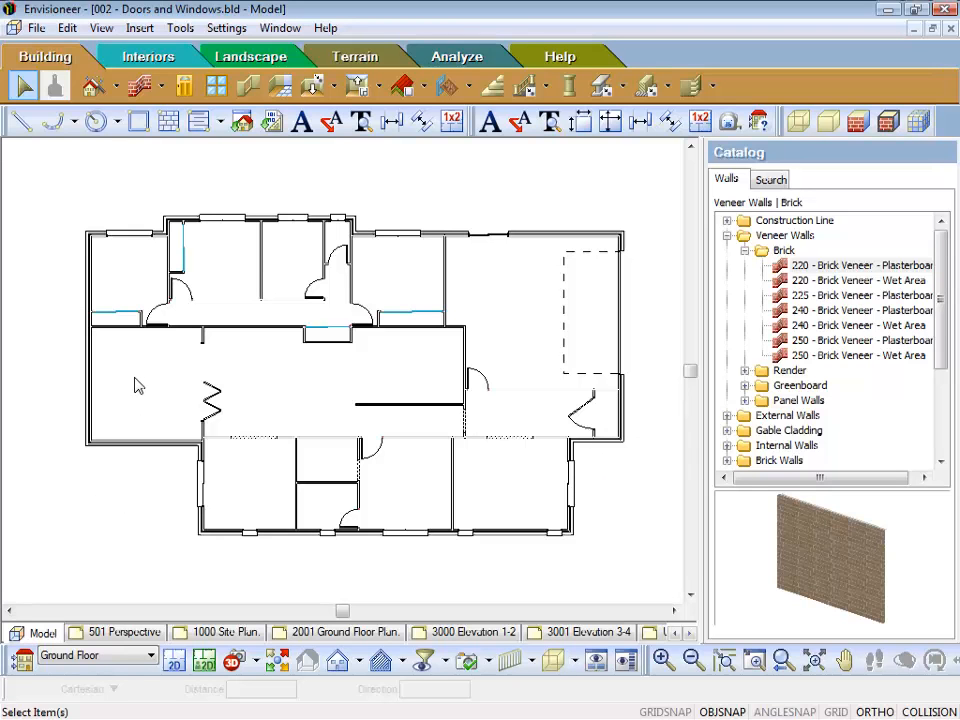
left_click(422, 86)
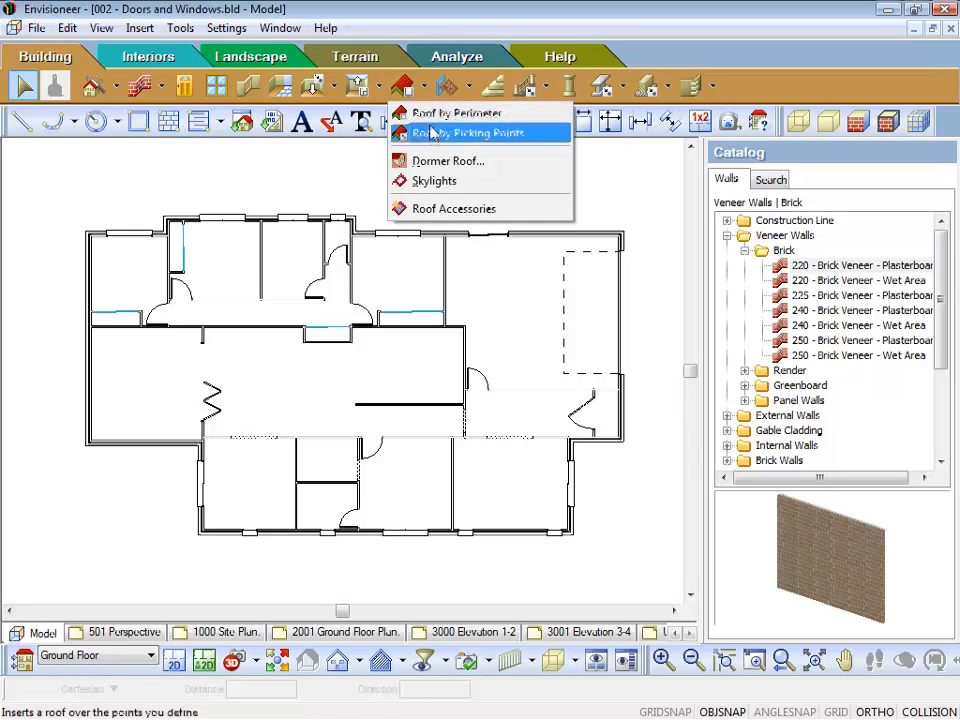
left_click(436, 113)
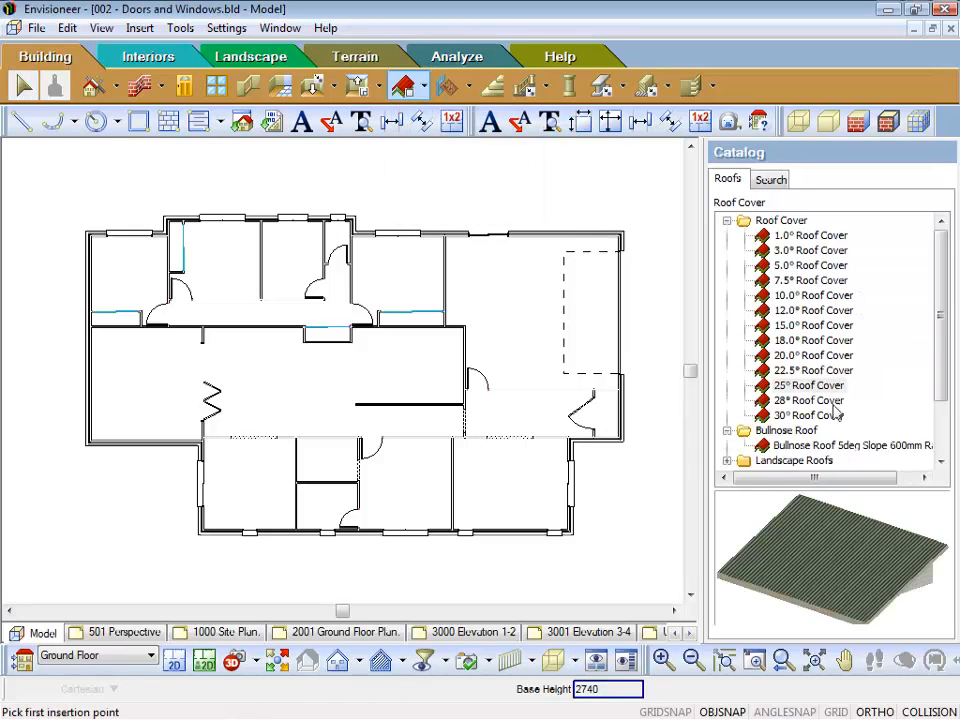
left_click(786, 387)
left_click(530, 485)
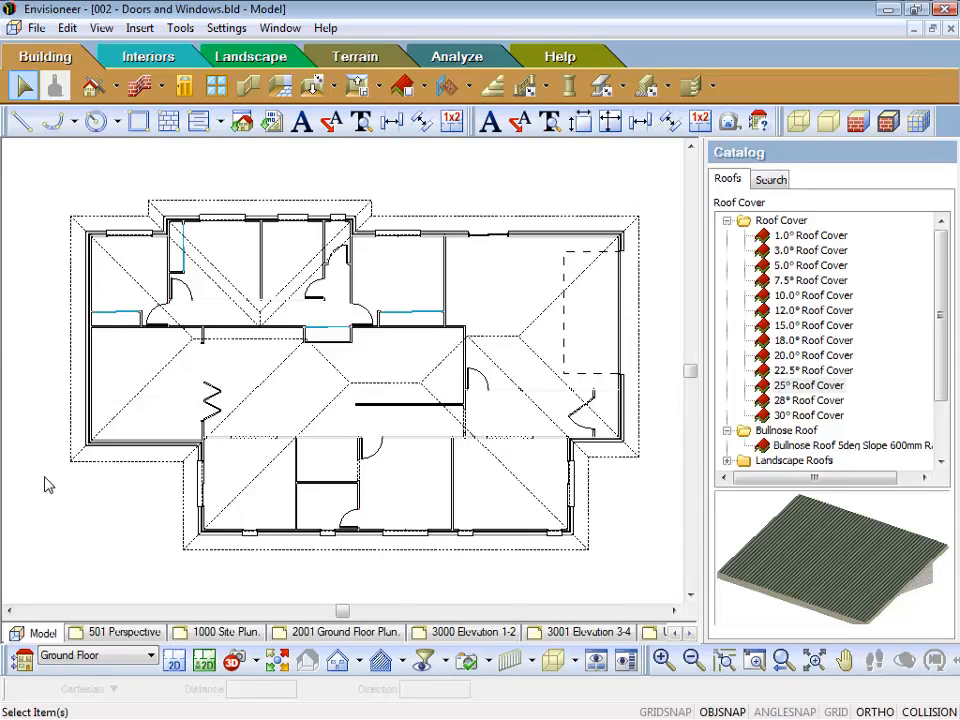
- Insert a Concrete Slab - Patios Areas - Ground Floor by picking points over the enclosed area outside the bifold doors, about 4395 deep
scroll(44, 485, "up", 5)
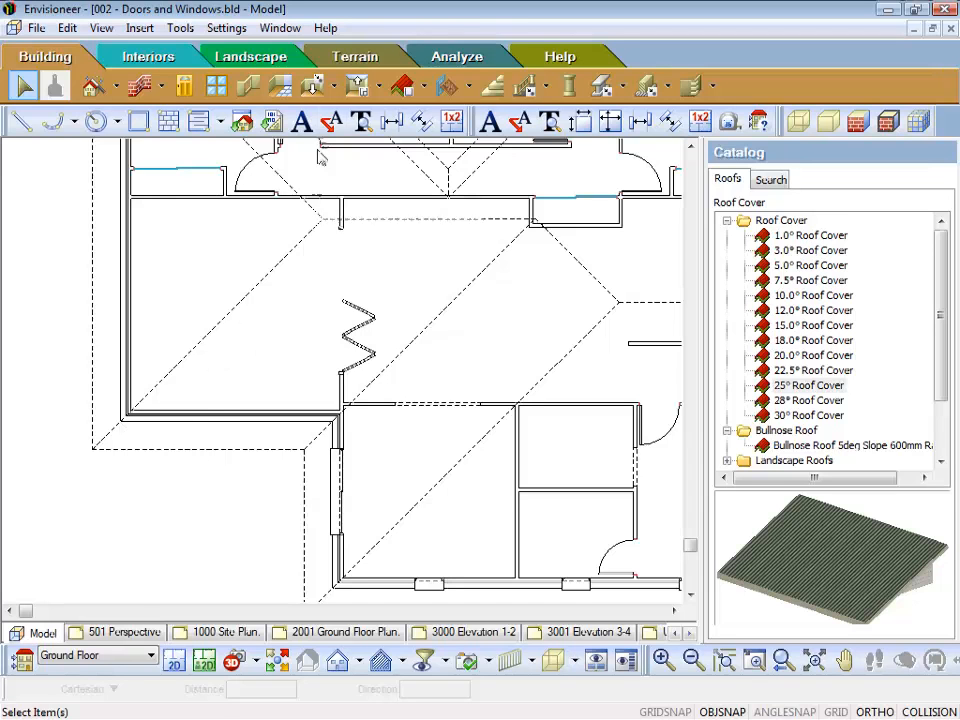
left_click(335, 88)
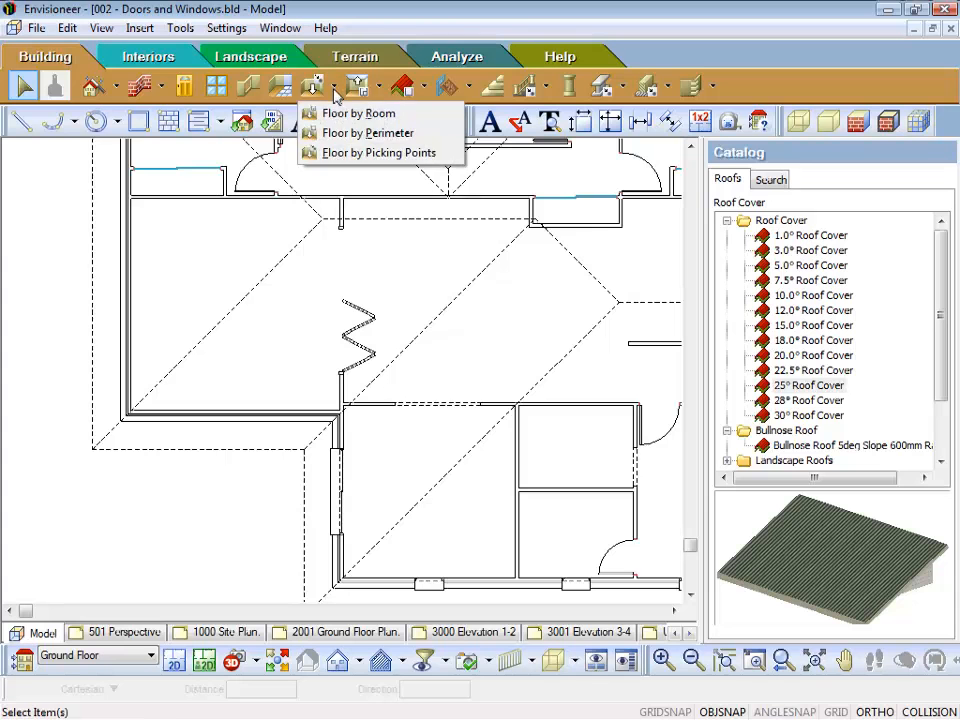
left_click(328, 153)
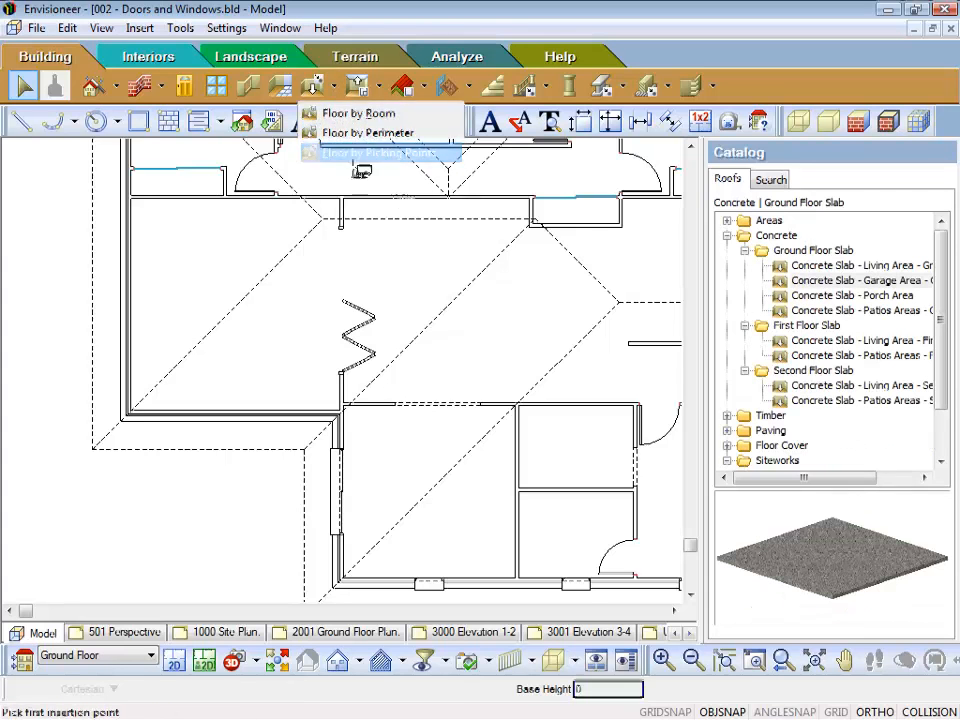
left_click(855, 310)
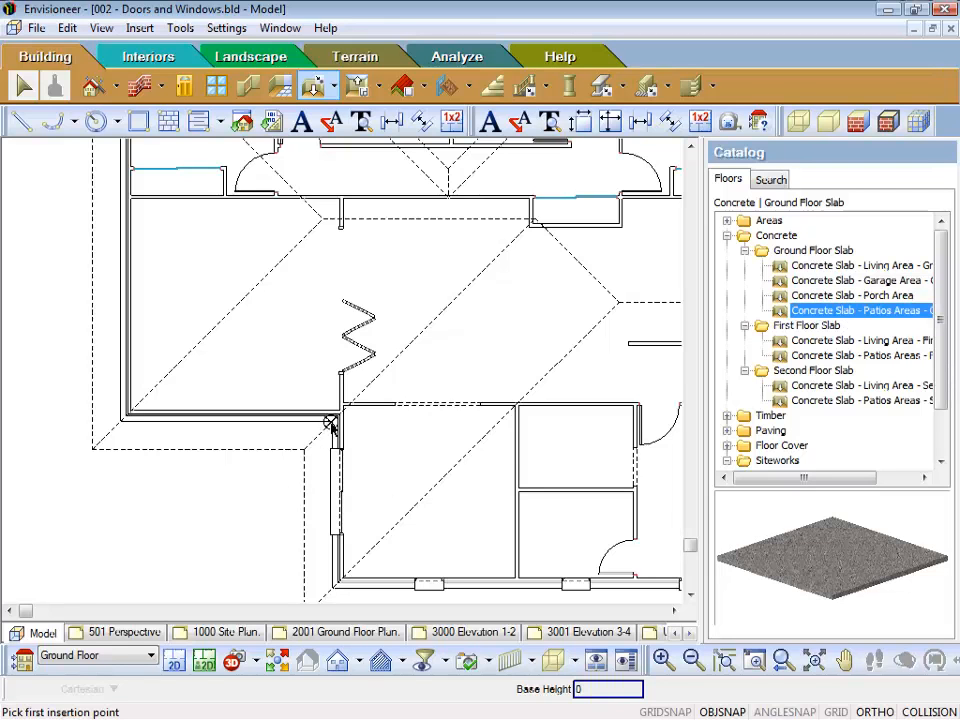
left_click(270, 440)
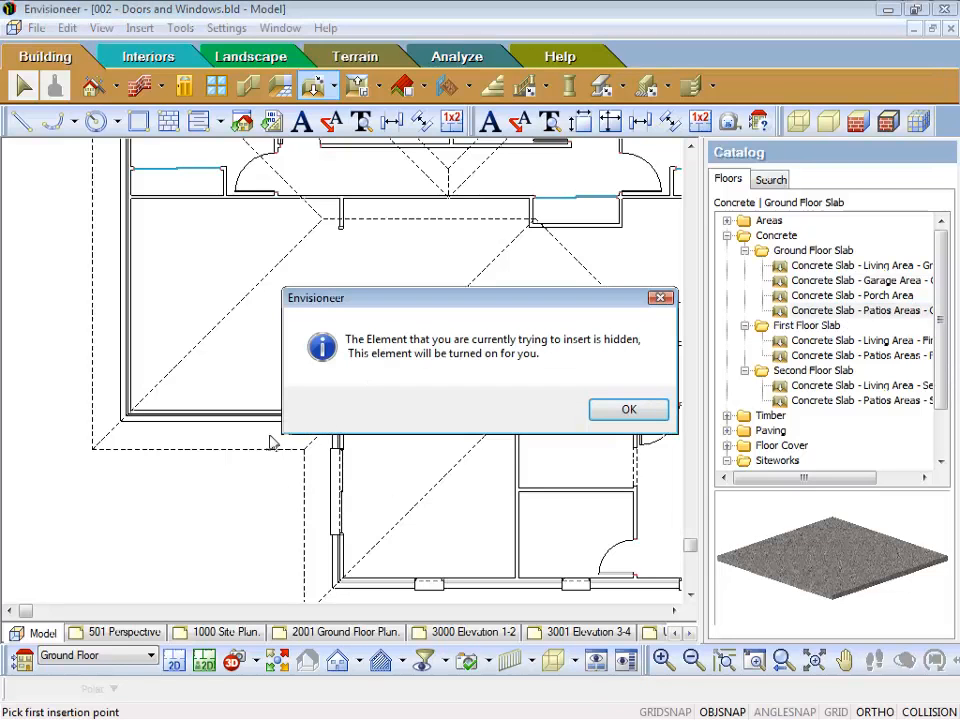
left_click(628, 413)
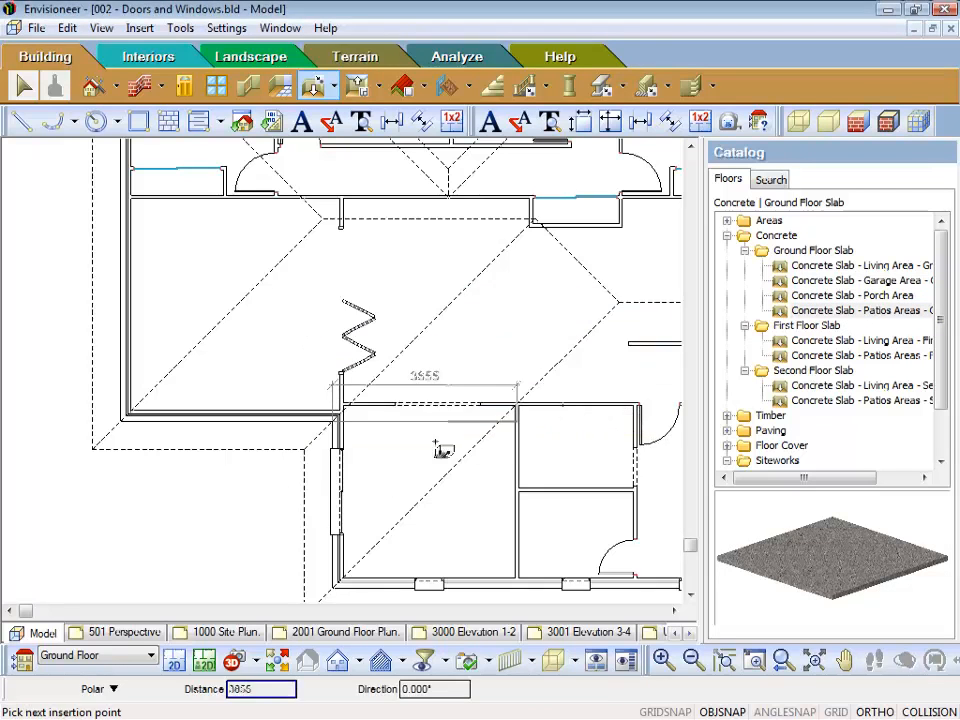
left_click(116, 424)
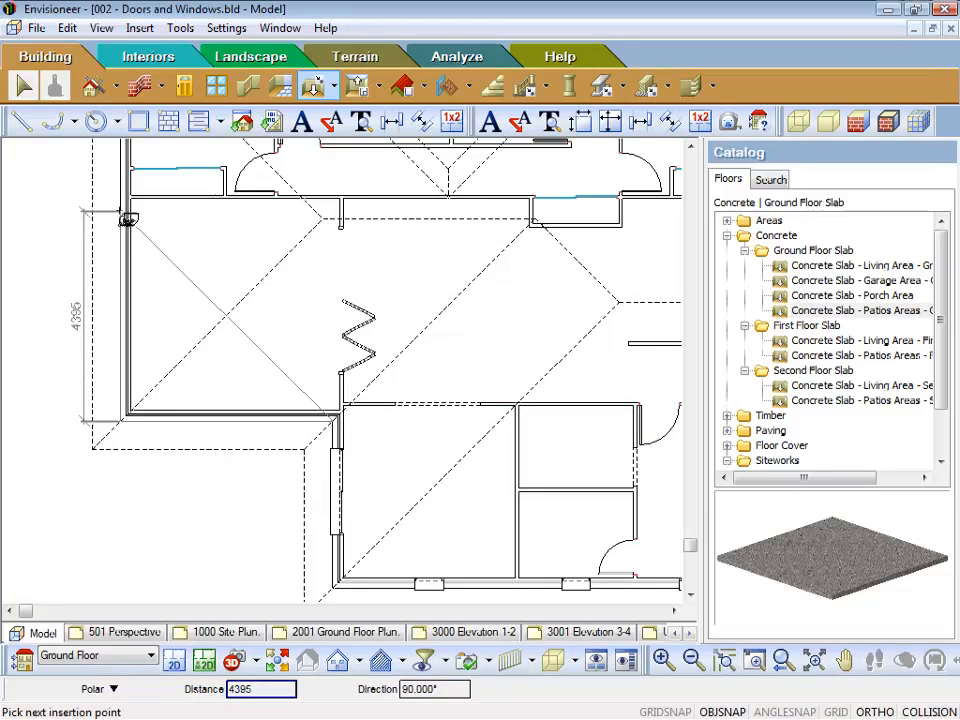
left_click(127, 217)
left_click(311, 232)
right_click(309, 229)
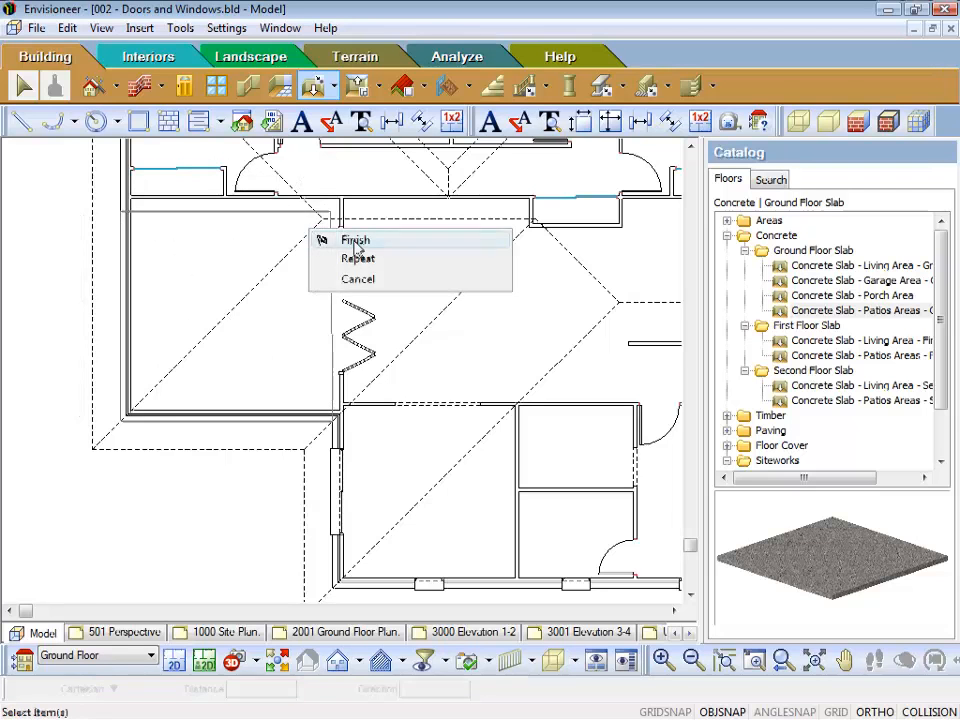
left_click(354, 242)
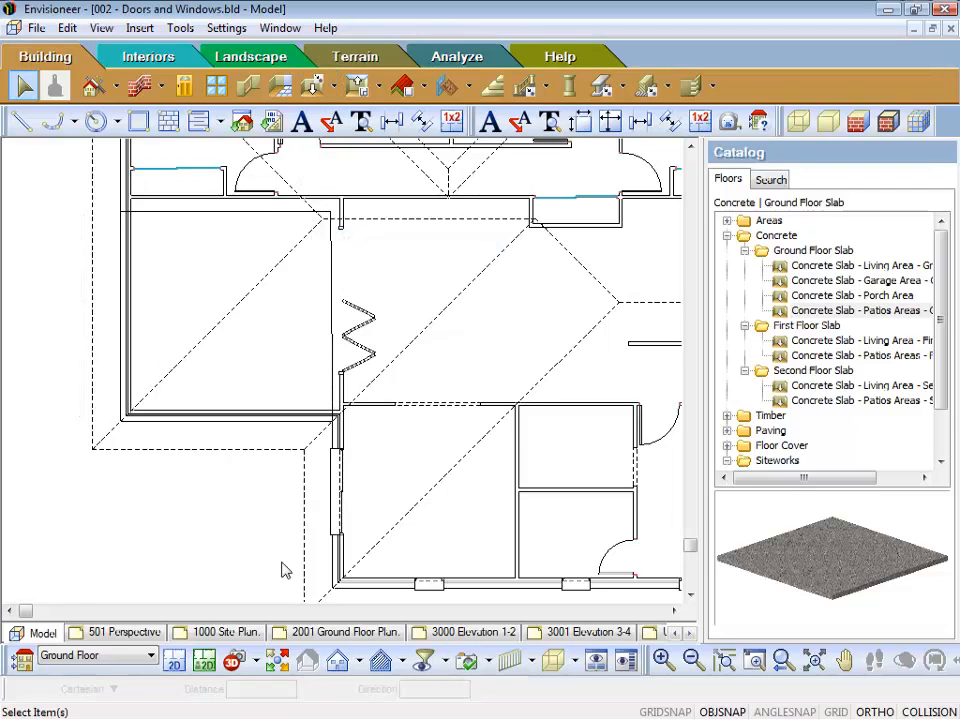
- Delete the two outer brick veneer walls enclosing the patio area outside the bifold doors
left_click(175, 427)
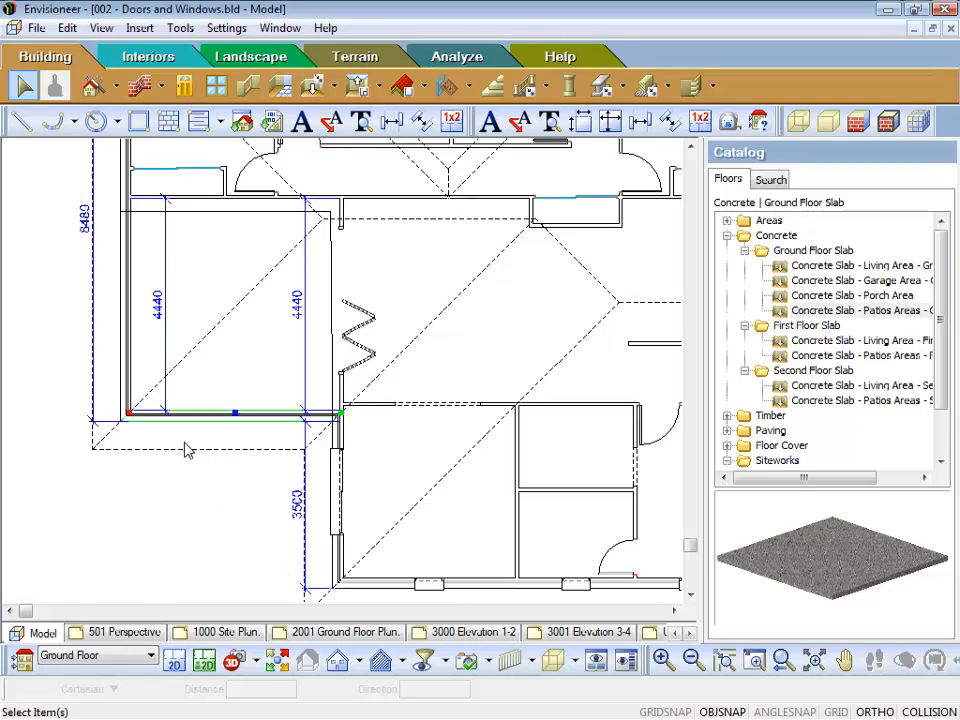
key("Escape")
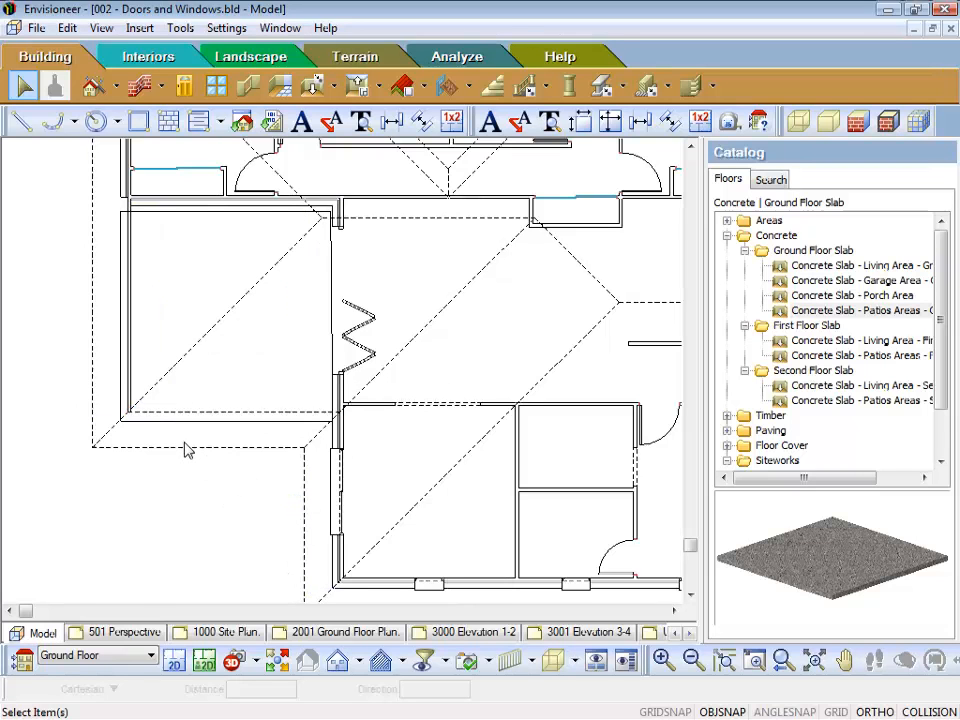
left_click(135, 383)
key("Escape")
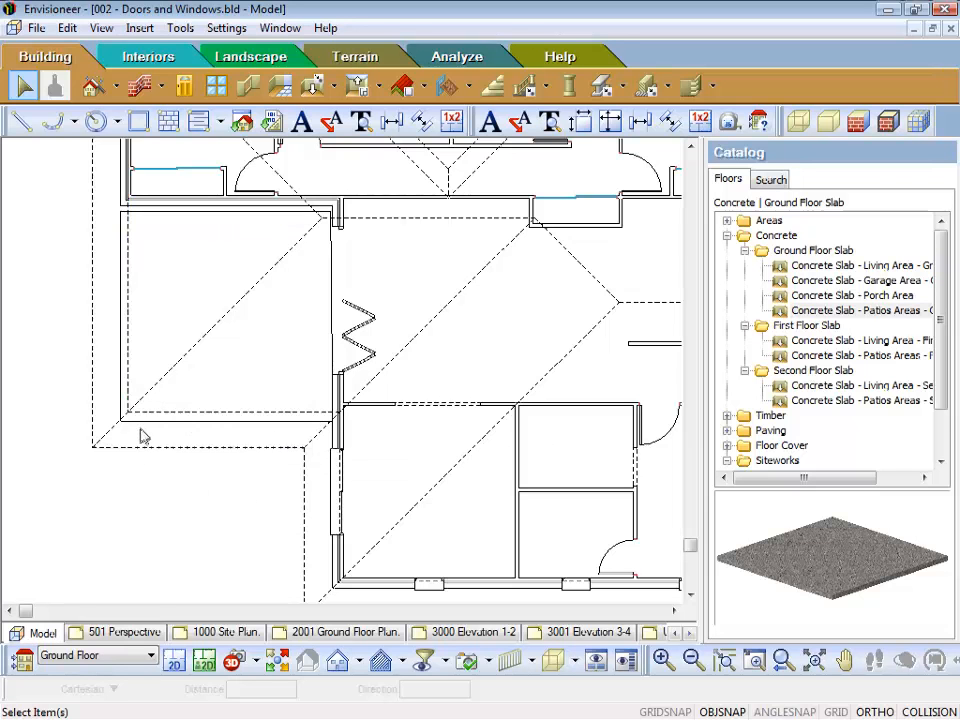
- Move the patio slab's two upper corners to the outer brick corners of the adjoining house wall
middle_click_drag(130, 412, 131, 216)
scroll(131, 216, "up", 4)
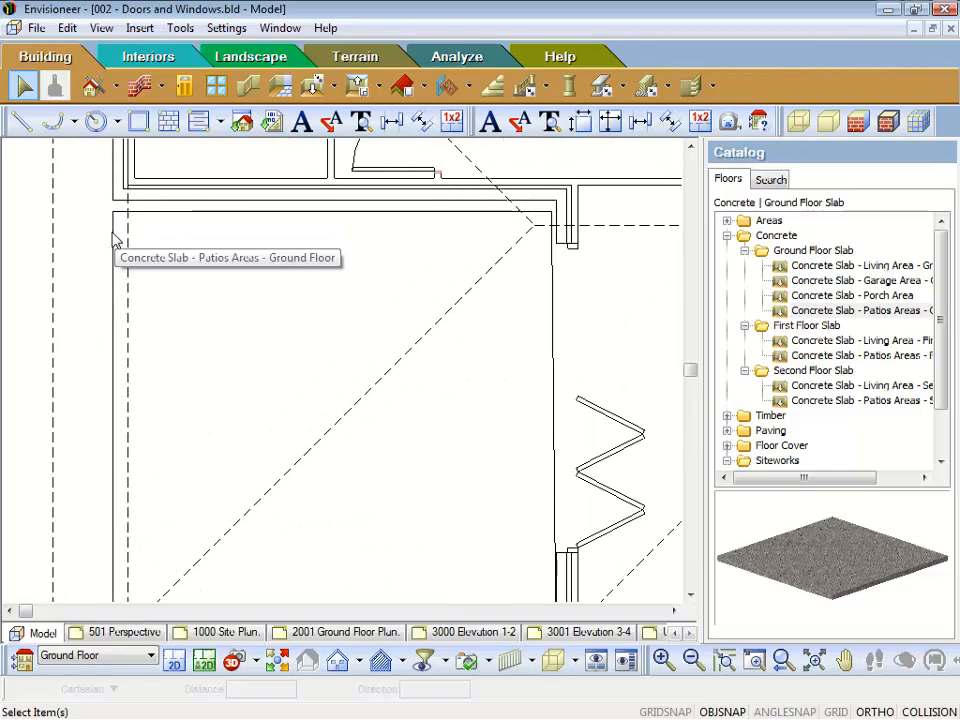
left_click(114, 240)
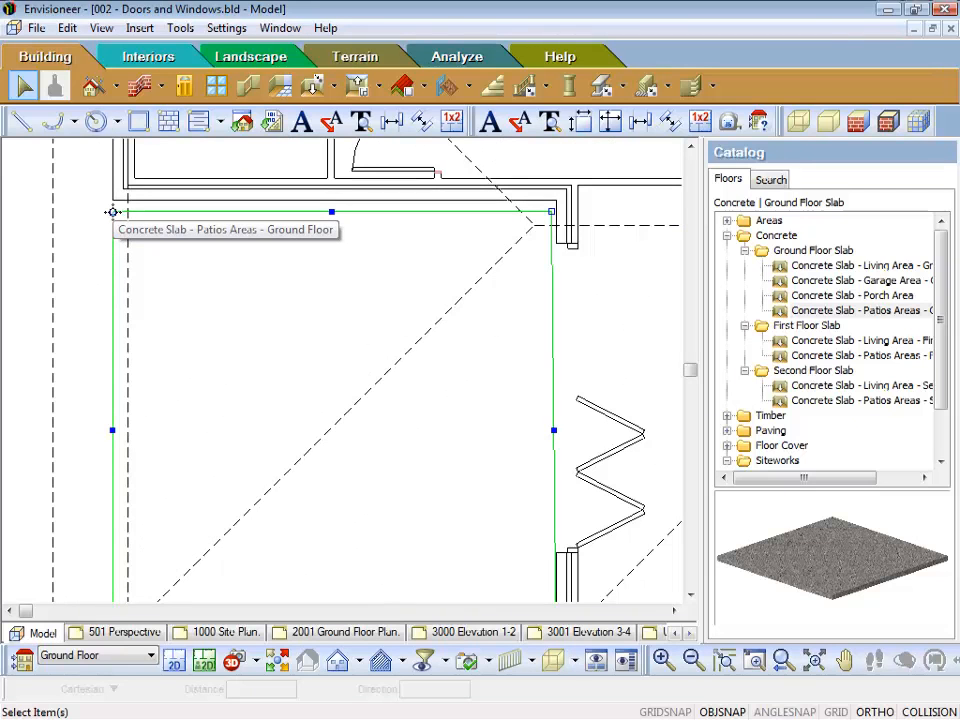
left_click_drag(113, 213, 113, 200)
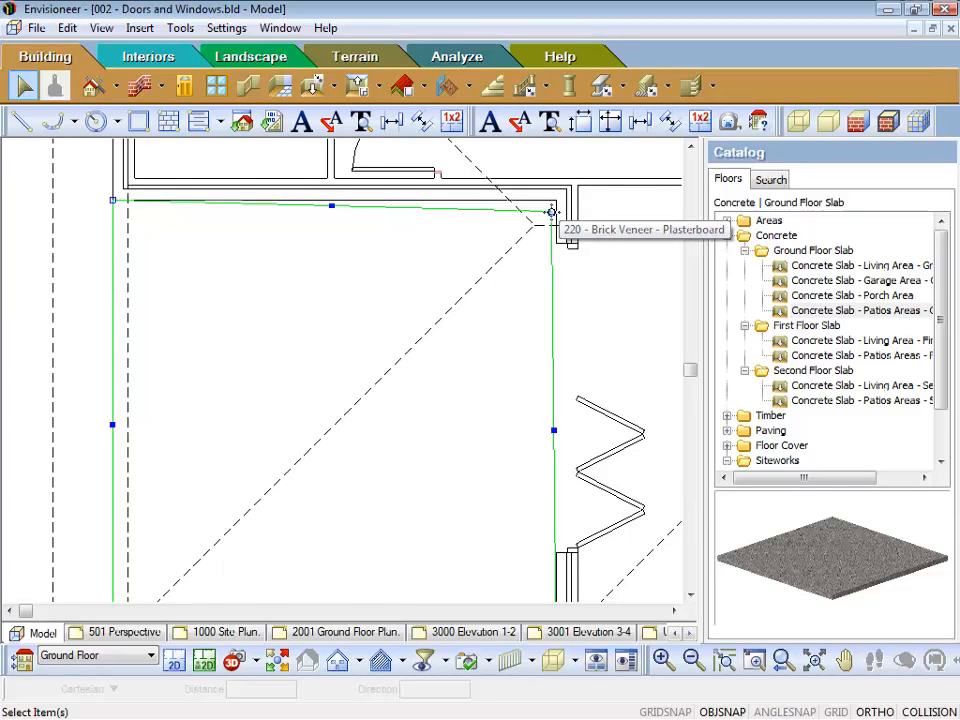
left_click(551, 212)
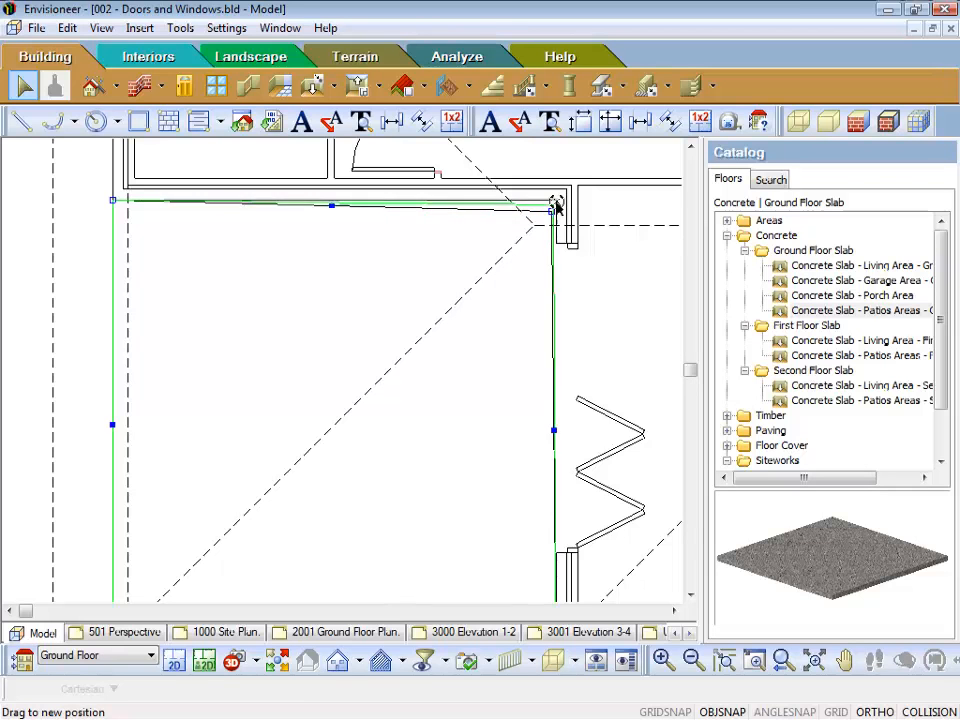
left_click(556, 200)
- Insert a Concrete Slab - Porch Area by picking four points in the enclosed area outside the entry door
scroll(505, 358, "down", 6)
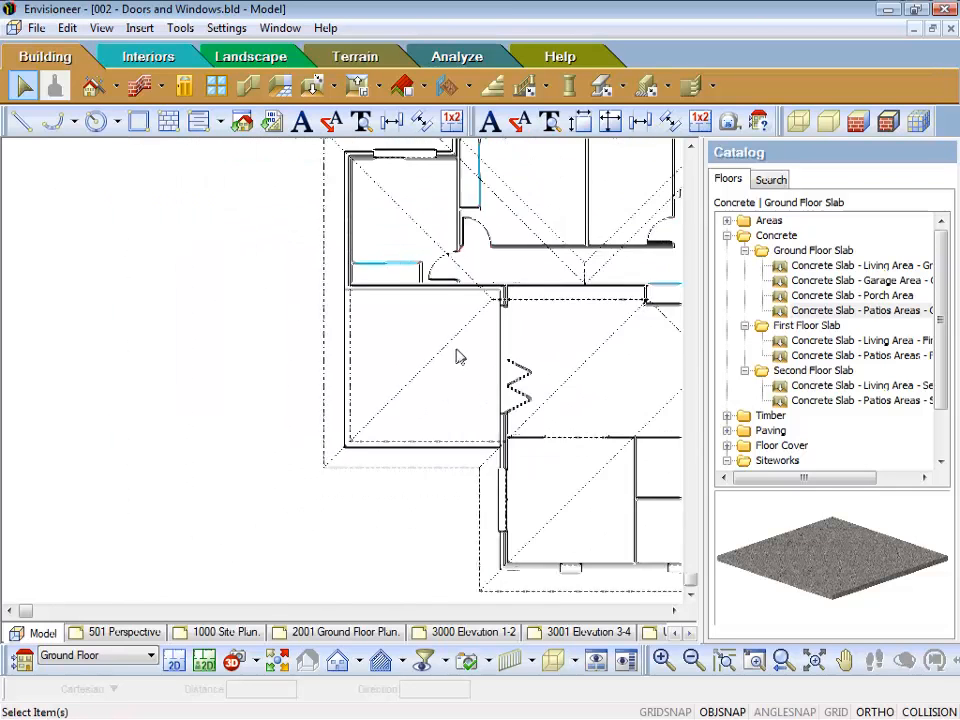
middle_click_drag(581, 378, 306, 406)
scroll(590, 438, "up", 5)
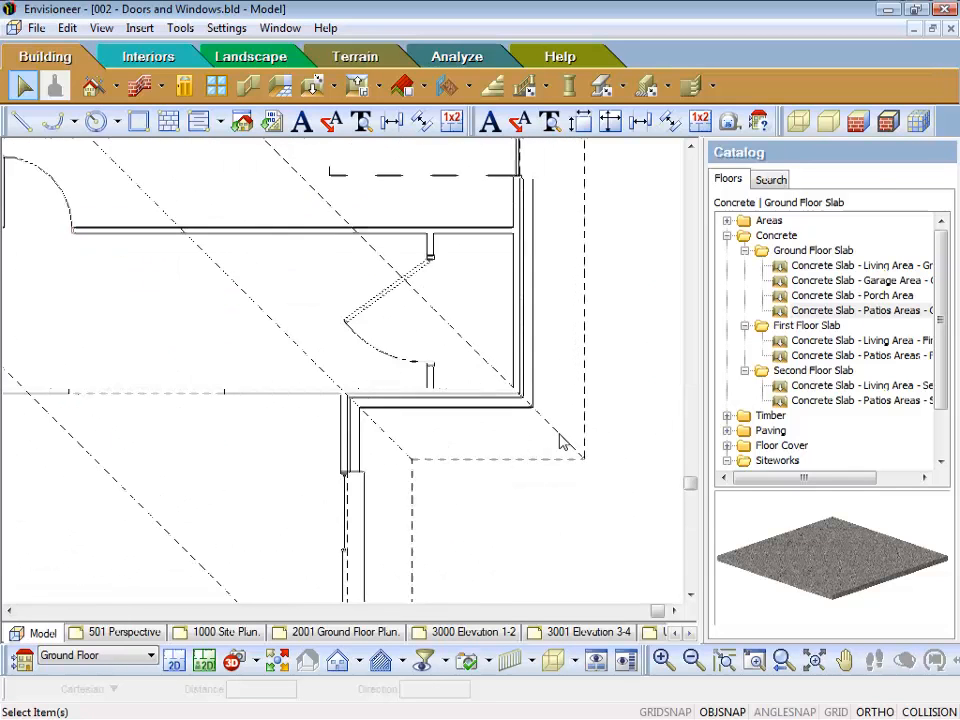
left_click(845, 295)
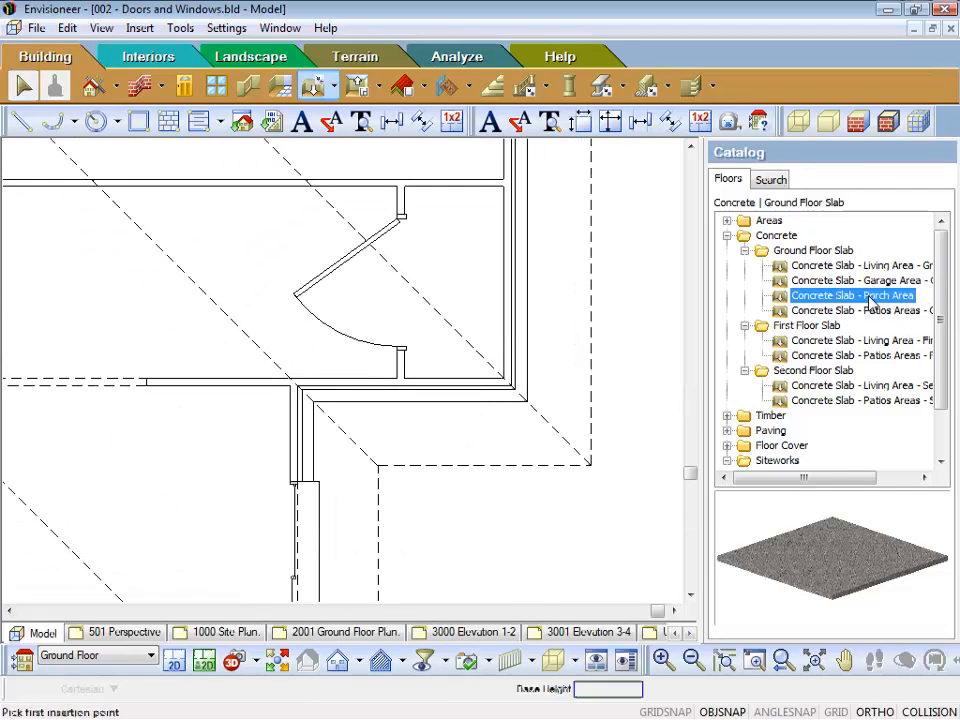
left_click(525, 401)
left_click(533, 220)
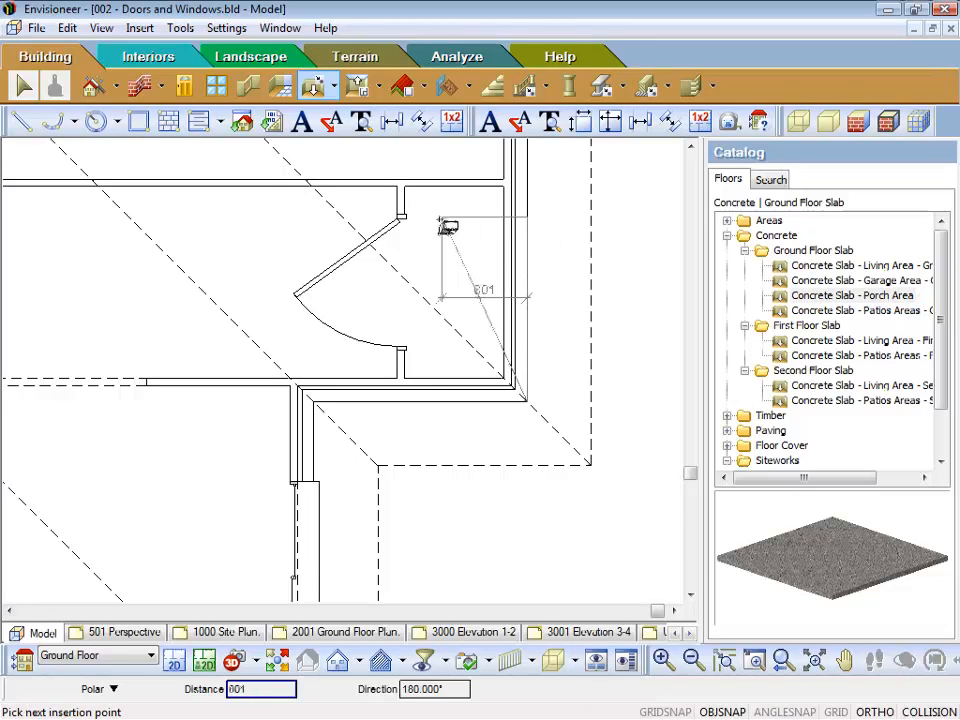
left_click(433, 218)
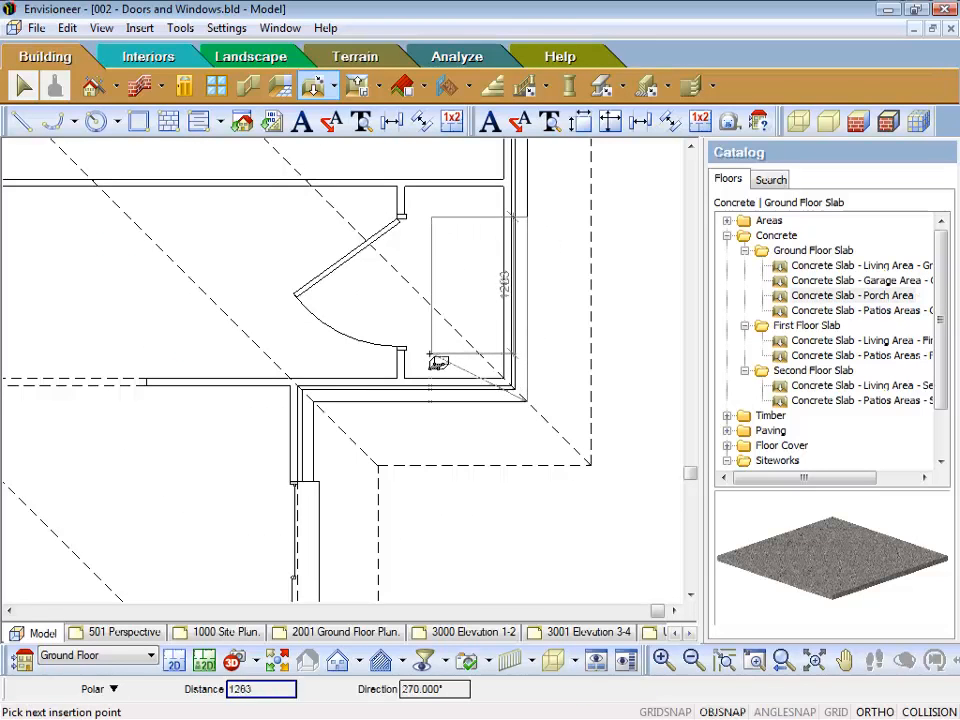
left_click(438, 362)
right_click(436, 362)
left_click(452, 366)
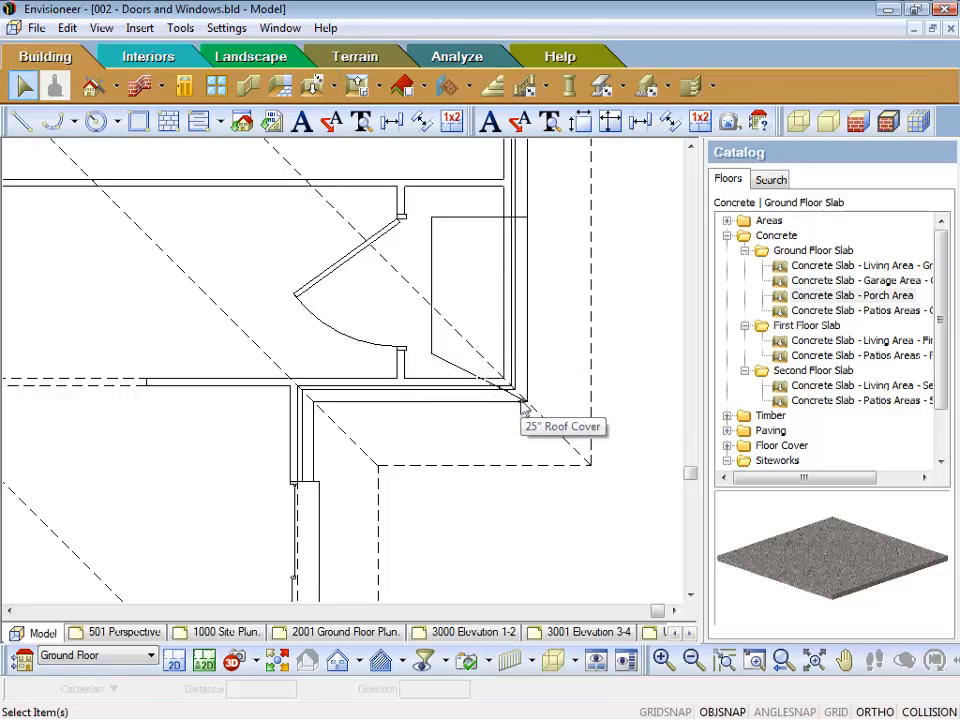
- Delete the two brick veneer wall segments enclosing the porch outside the entry door
left_click(476, 410)
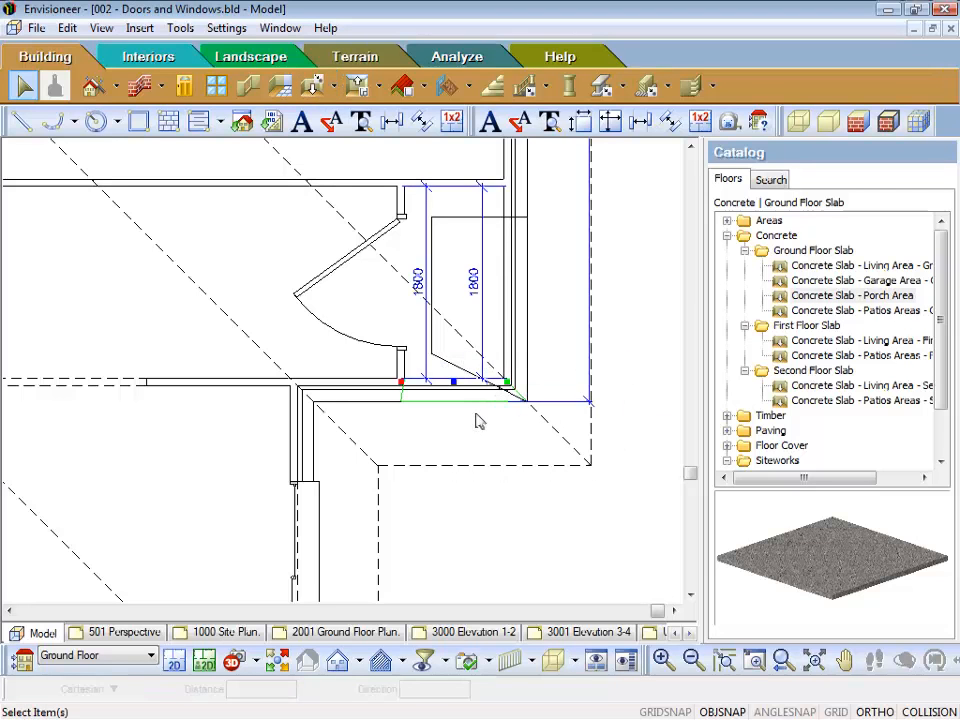
key("Escape")
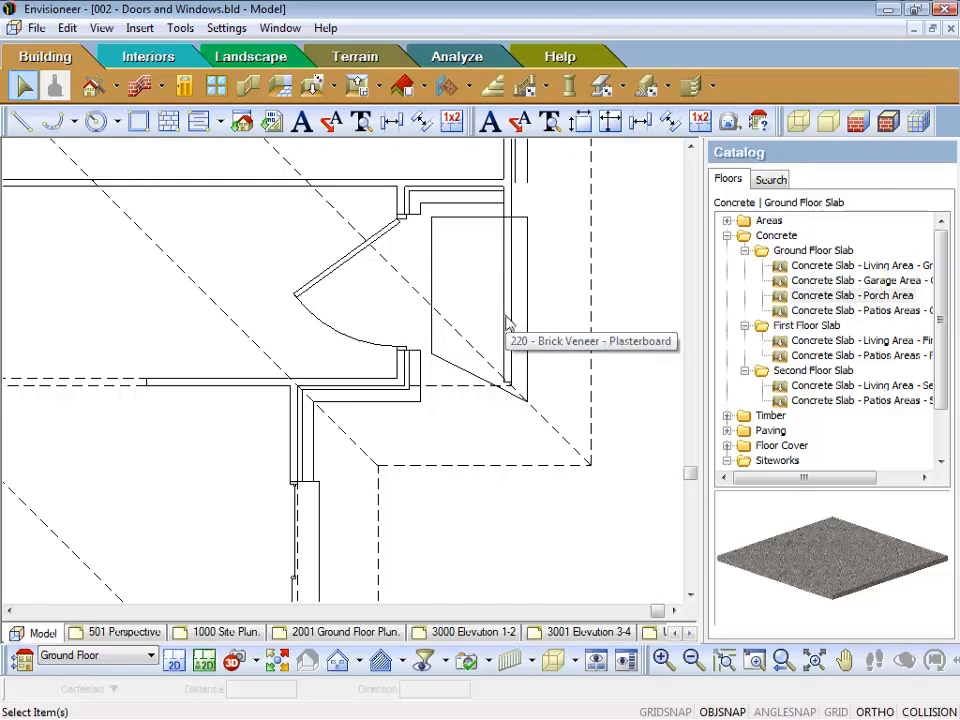
left_click(510, 338)
key("Escape")
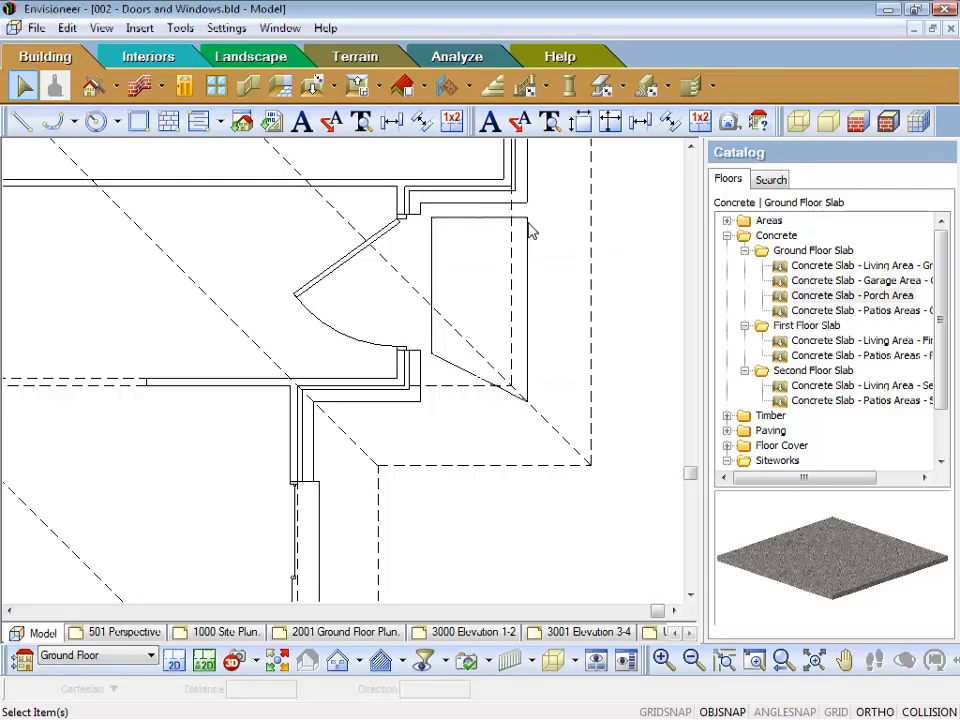
- Move three corners of the porch slab to the surrounding outer wall corners so it fills the entry recess squarely
left_click(527, 214)
left_click_drag(527, 207, 527, 203)
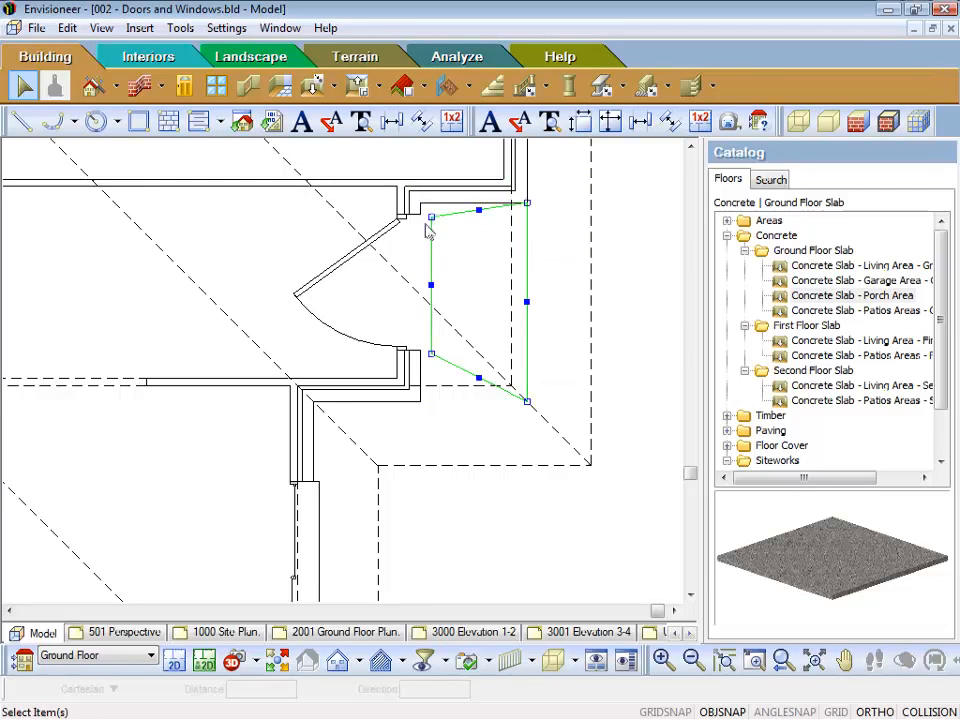
left_click_drag(431, 215, 420, 203)
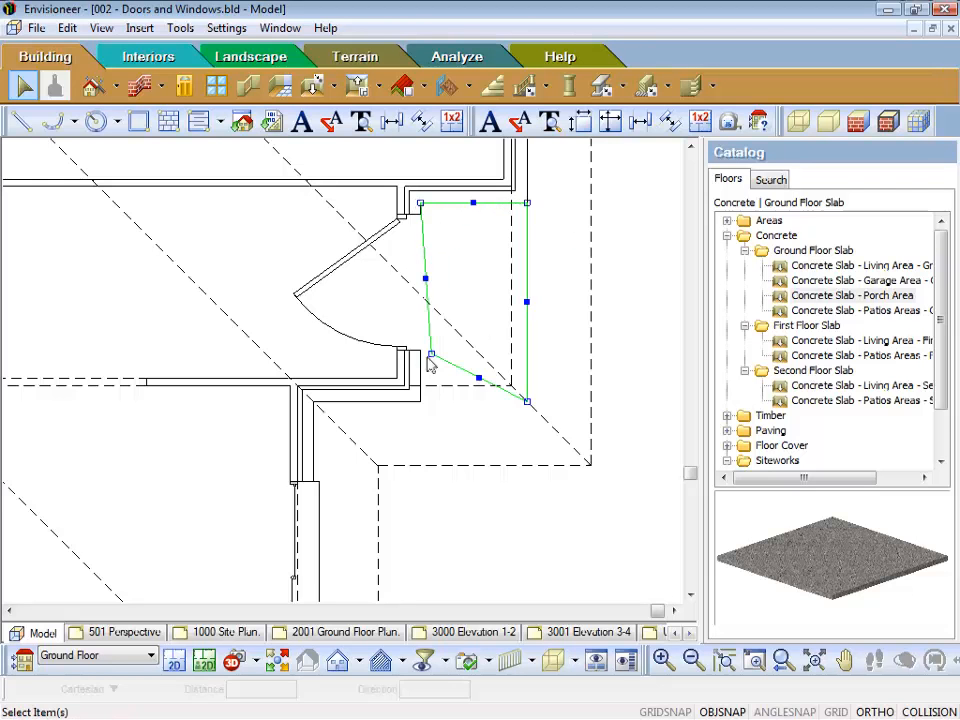
left_click_drag(431, 353, 420, 401)
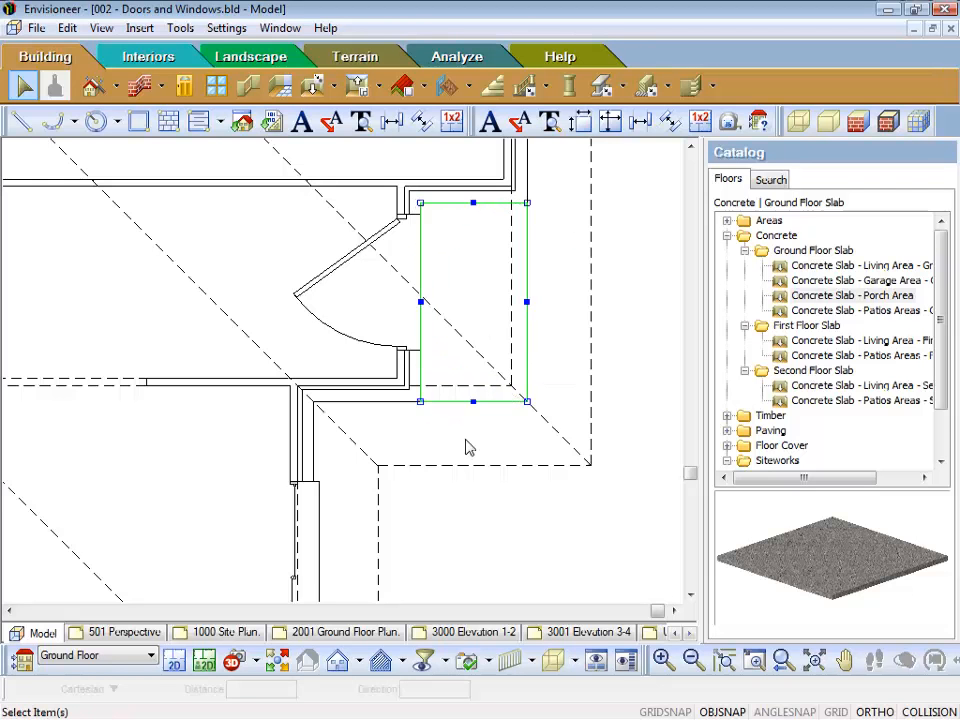
- Move the roof edge over the projecting upper rooms back in line with the adjacent roof edges to form one straight eave
scroll(484, 450, "down", 3)
scroll(490, 455, "down", 3)
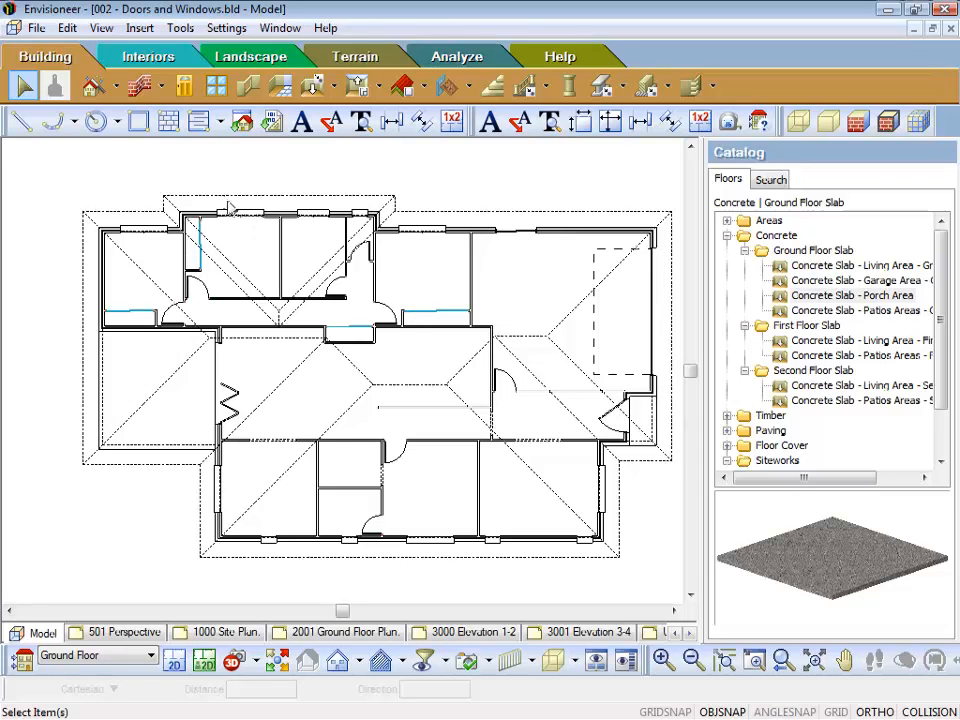
scroll(223, 184, "up", 5)
scroll(225, 185, "up", 2)
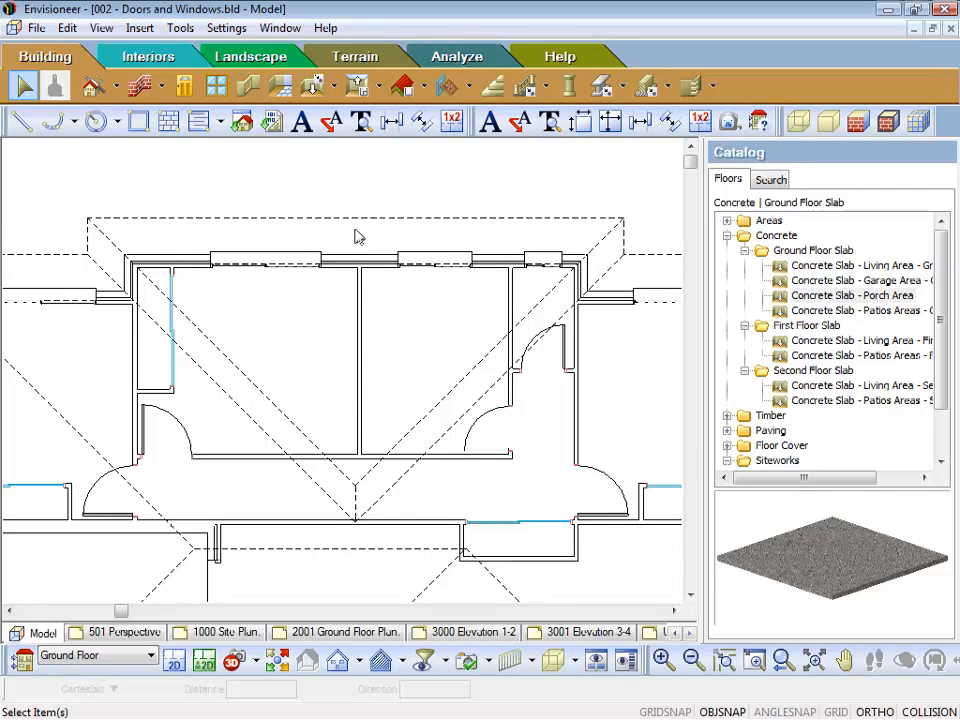
left_click(360, 264)
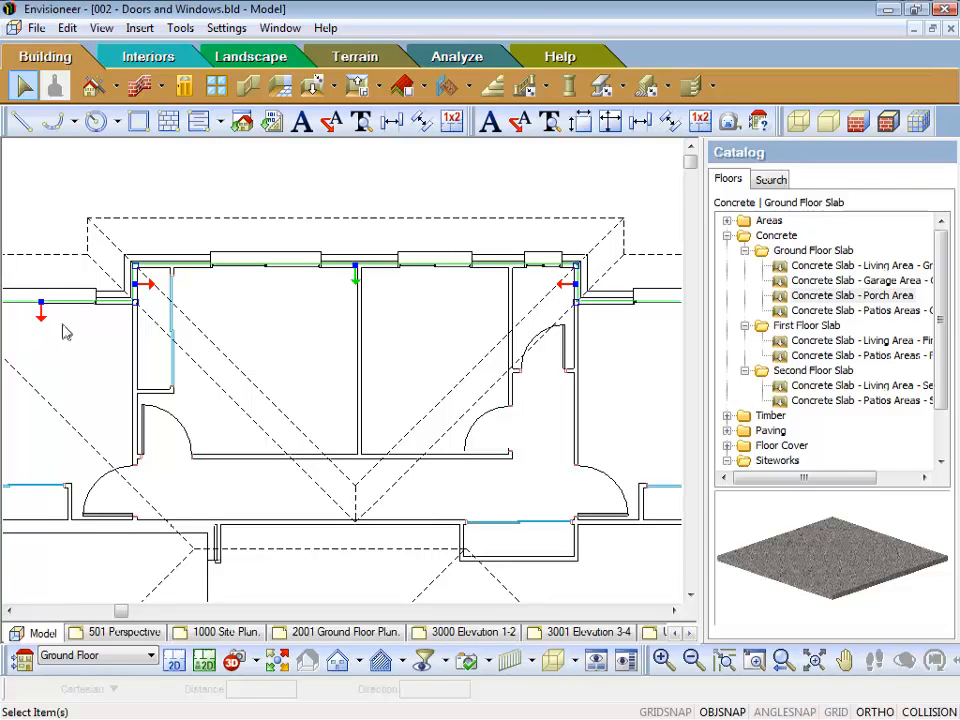
scroll(90, 296, "up", 4)
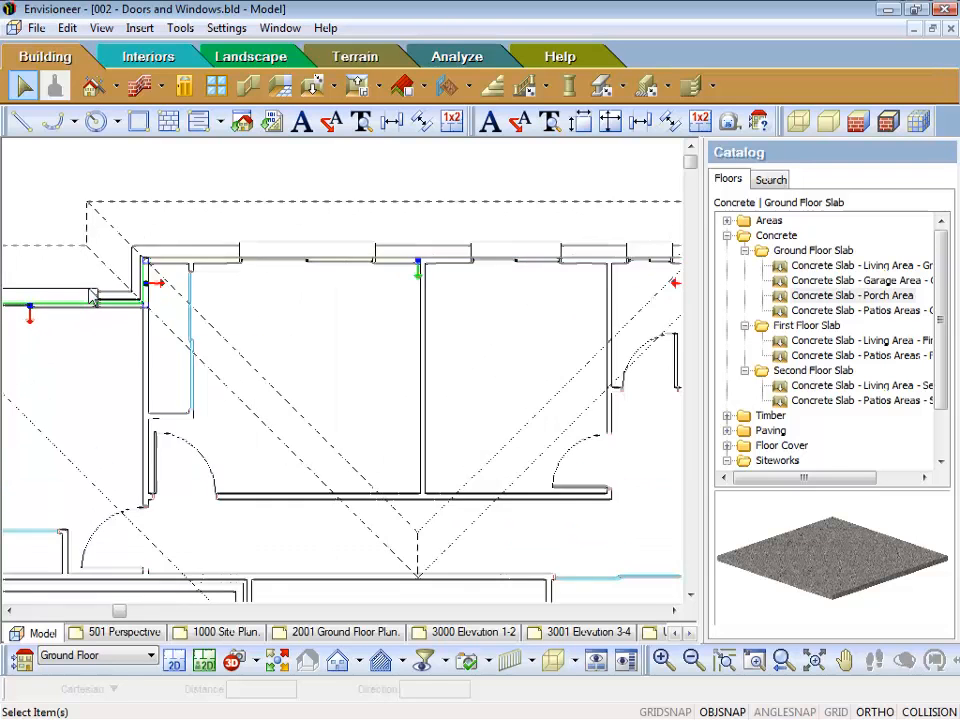
scroll(90, 296, "up", 1)
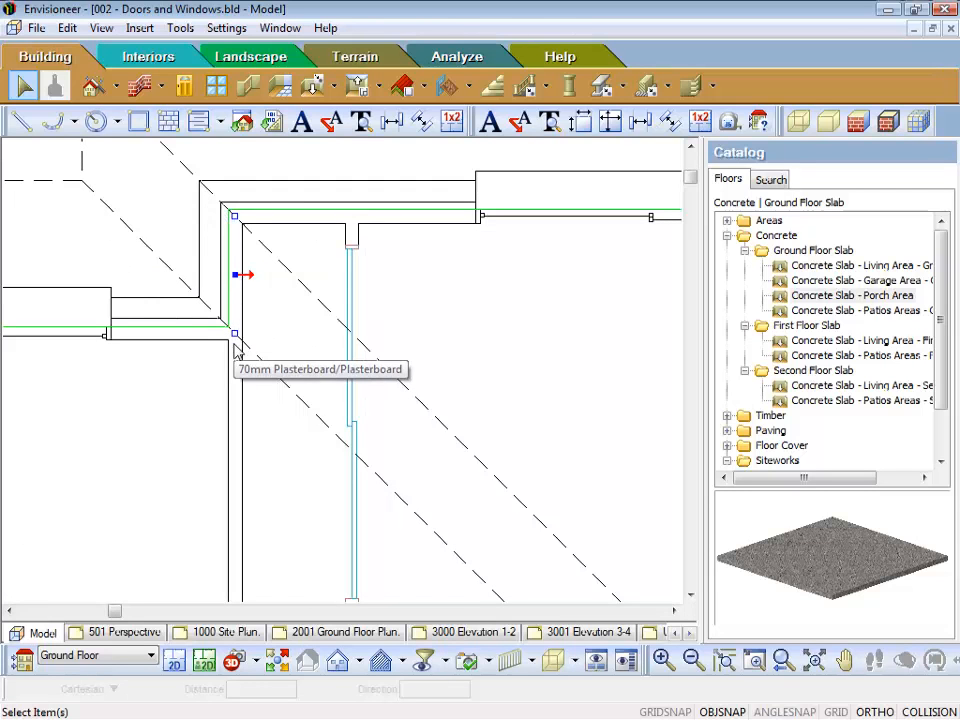
scroll(210, 401, "down", 3)
scroll(210, 405, "down", 1)
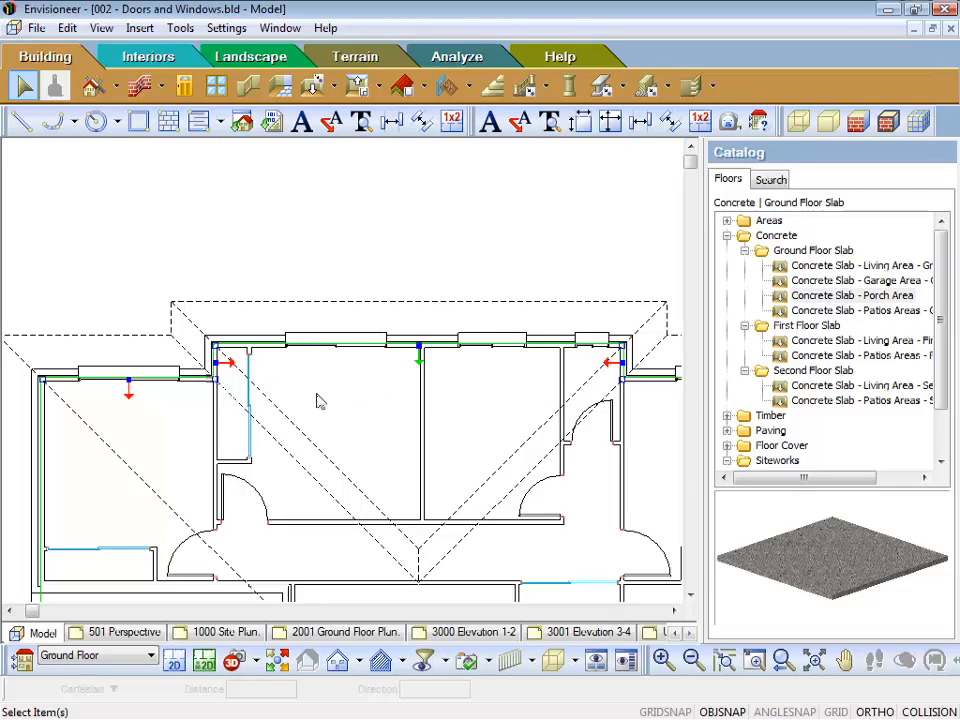
scroll(660, 425, "up", 1)
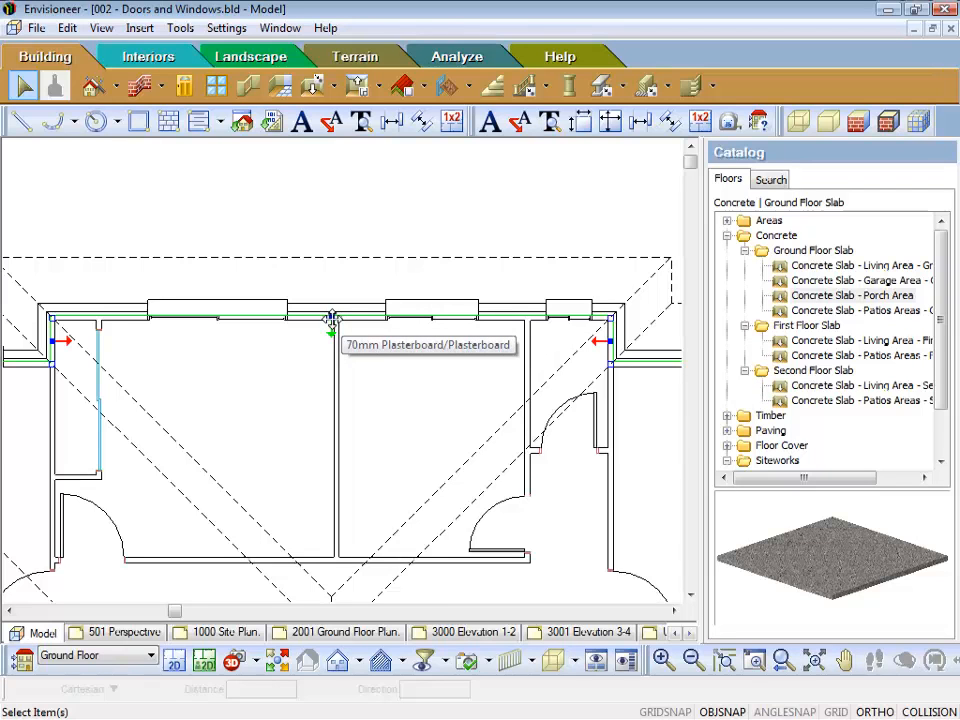
left_click_drag(331, 318, 613, 360)
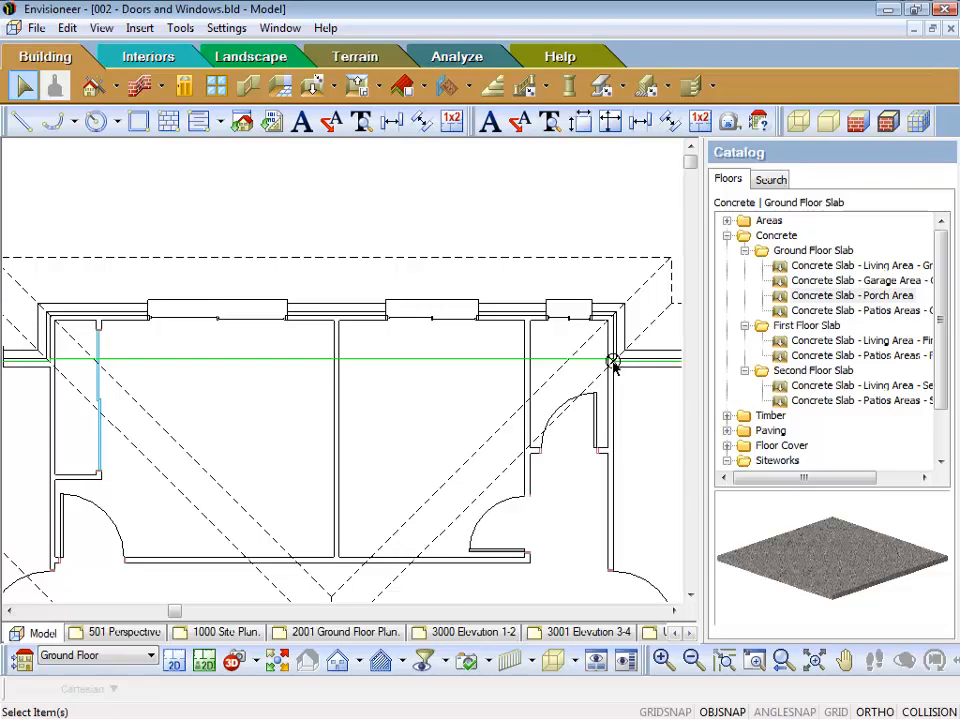
scroll(434, 396, "down", 3)
middle_click_drag(431, 397, 293, 224)
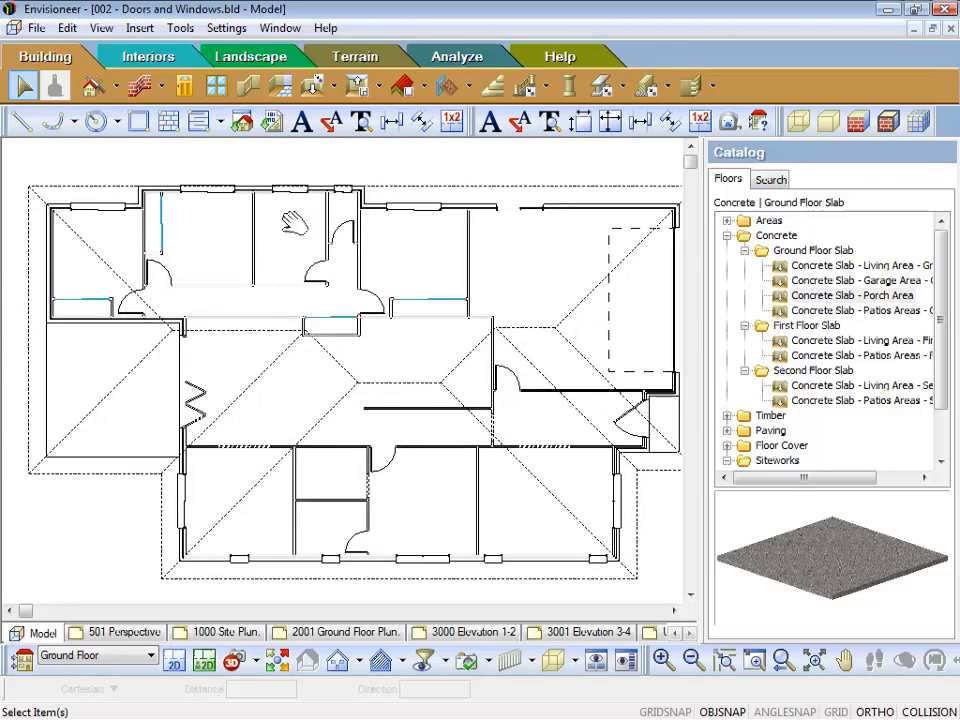
scroll(292, 221, "down", 1)
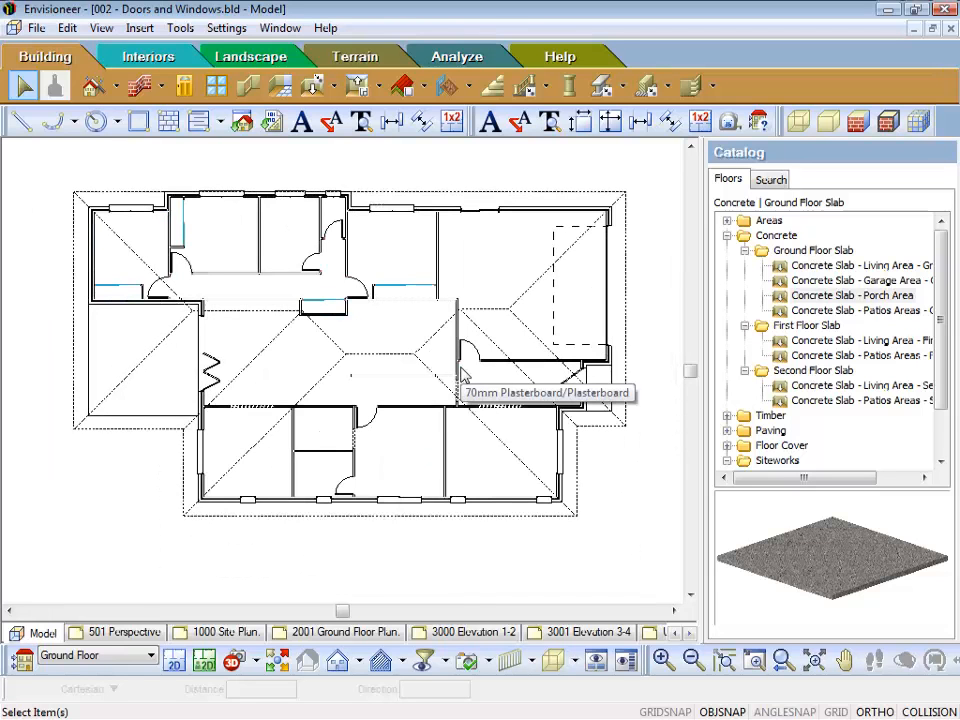